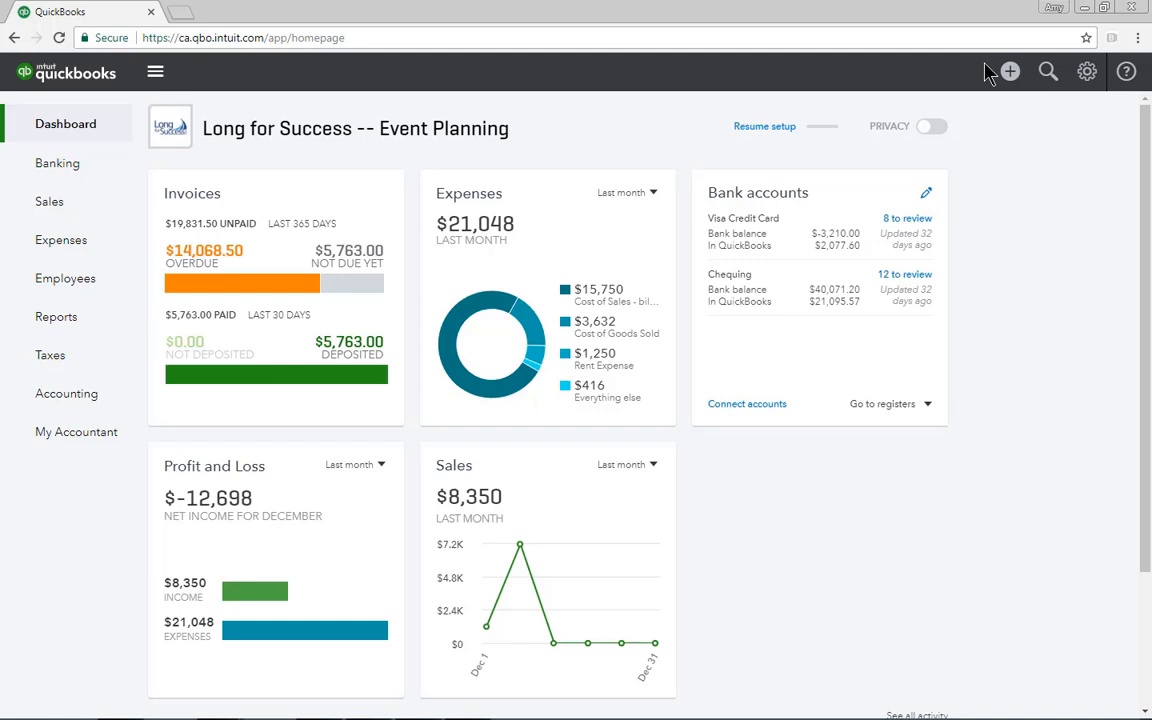
Run the Profit and Loss report and the Balance Sheet report from the recommended reports
click(79, 331)
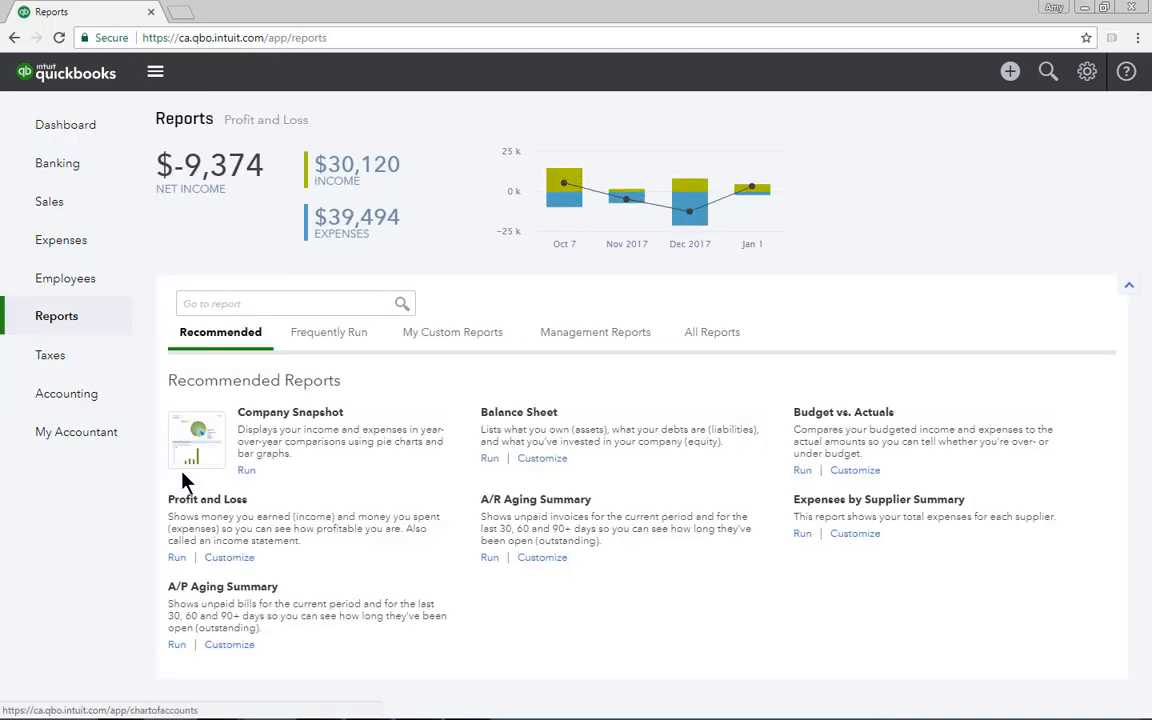
click(198, 500)
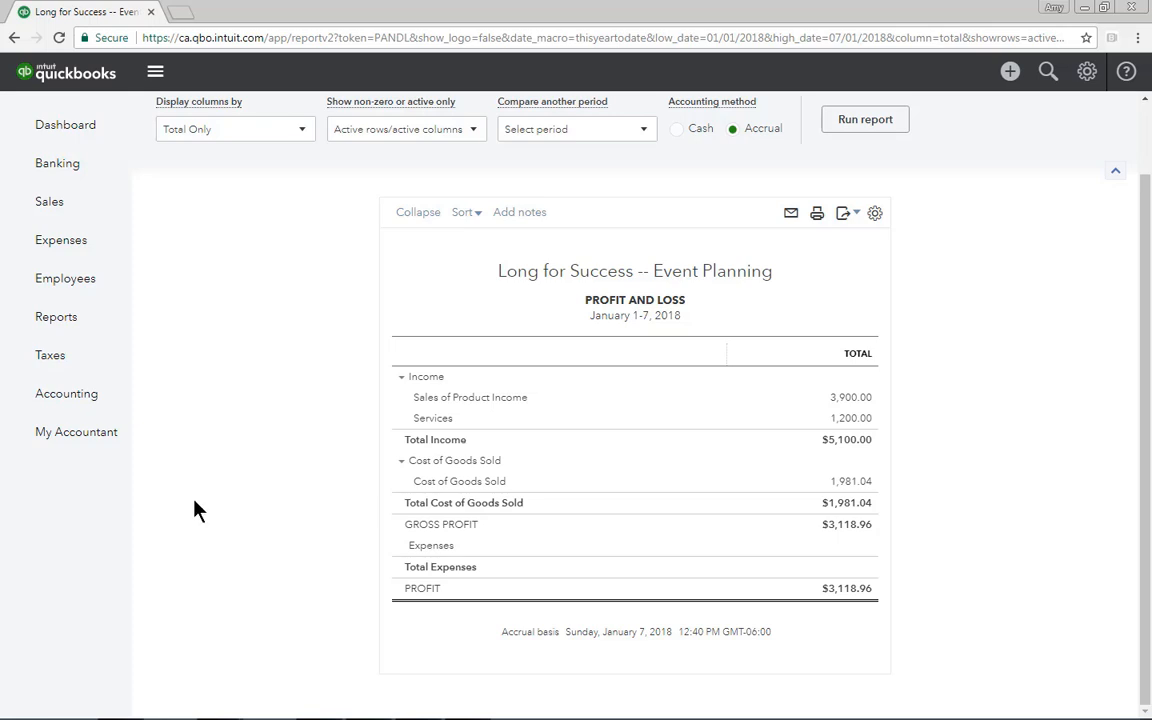
click(82, 319)
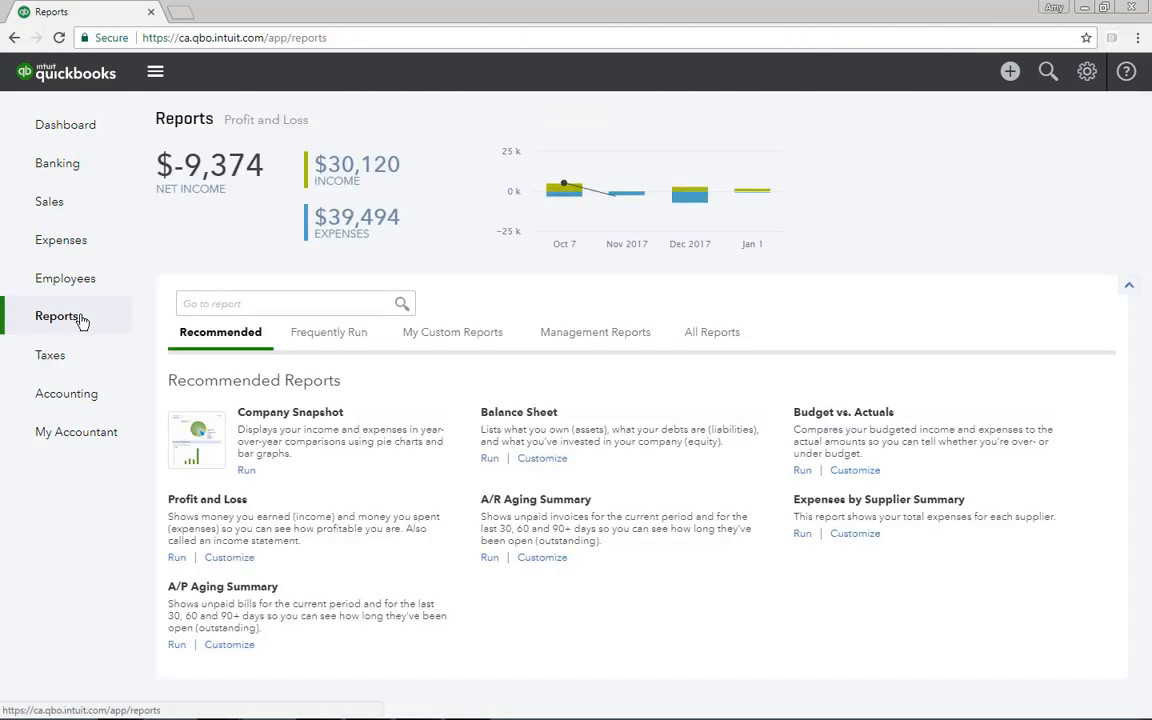
click(508, 415)
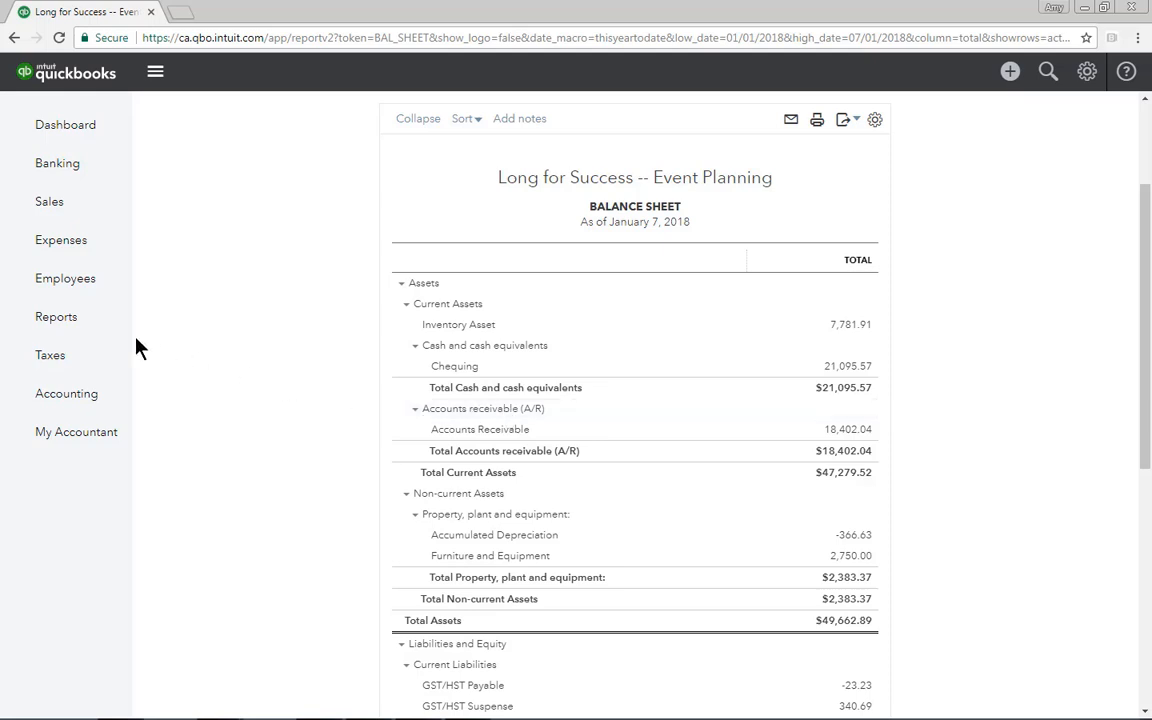
Run the A/R Aging Summary and A/P Aging Summary from the recommended reports
click(83, 326)
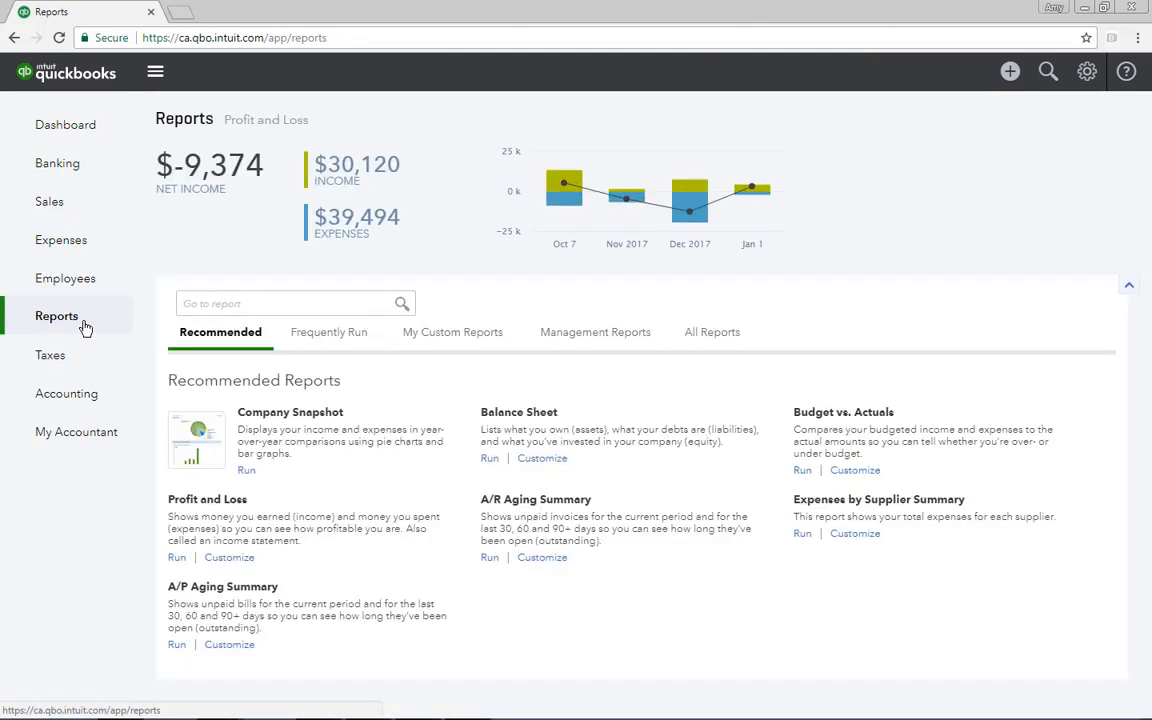
click(519, 501)
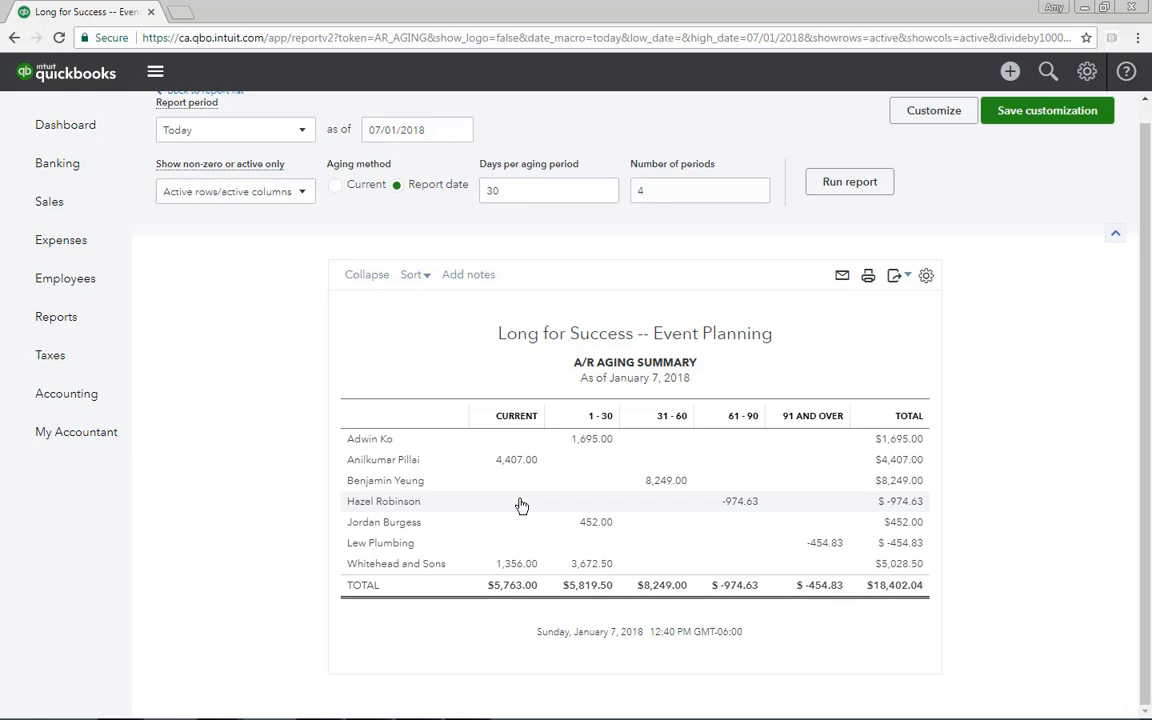
click(84, 326)
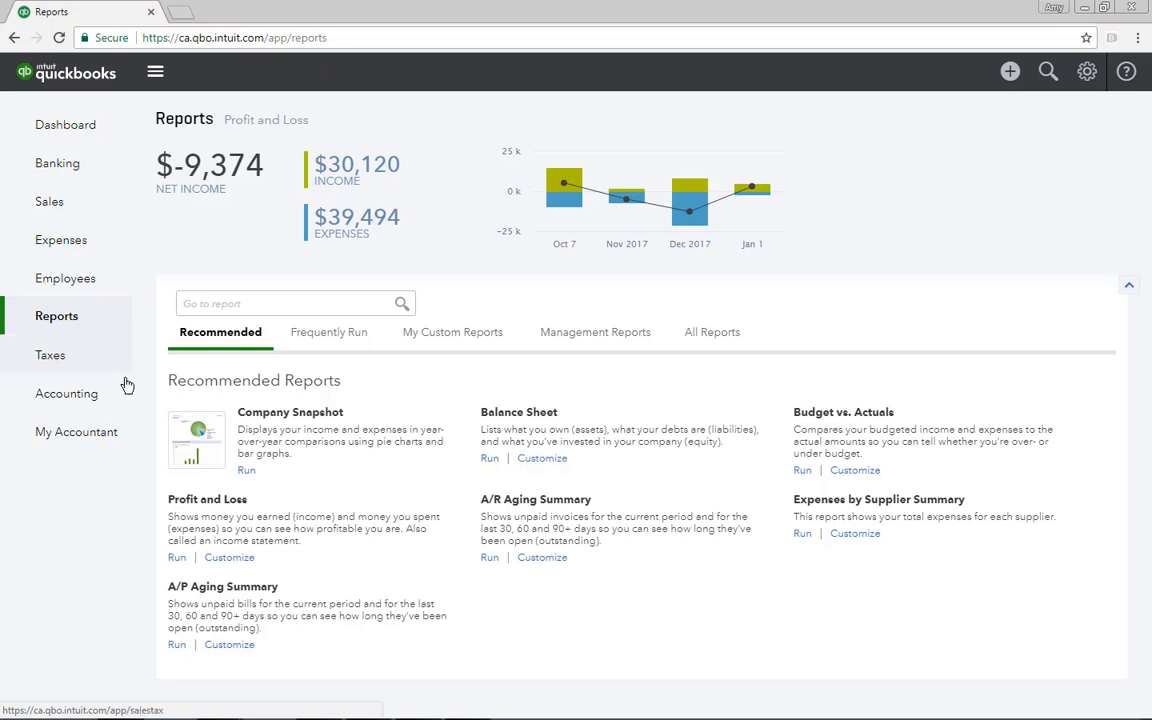
click(195, 588)
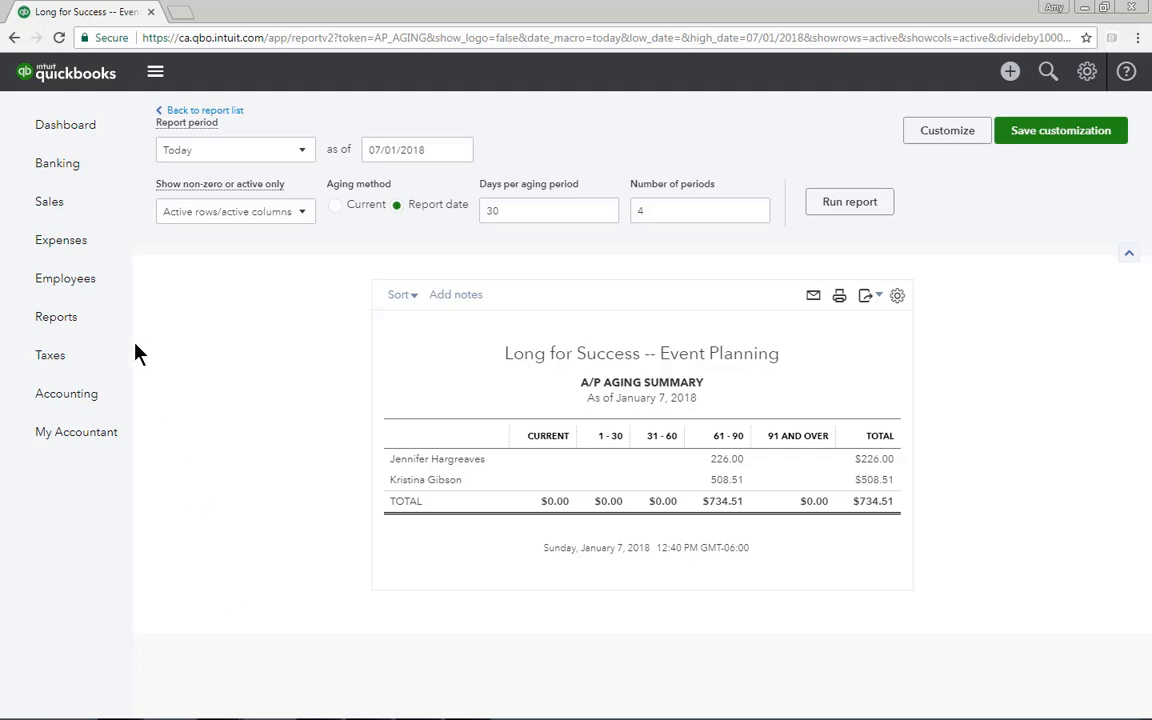
Run the General Ledger and the Account List from the Accountant Reports group within all reports
click(103, 319)
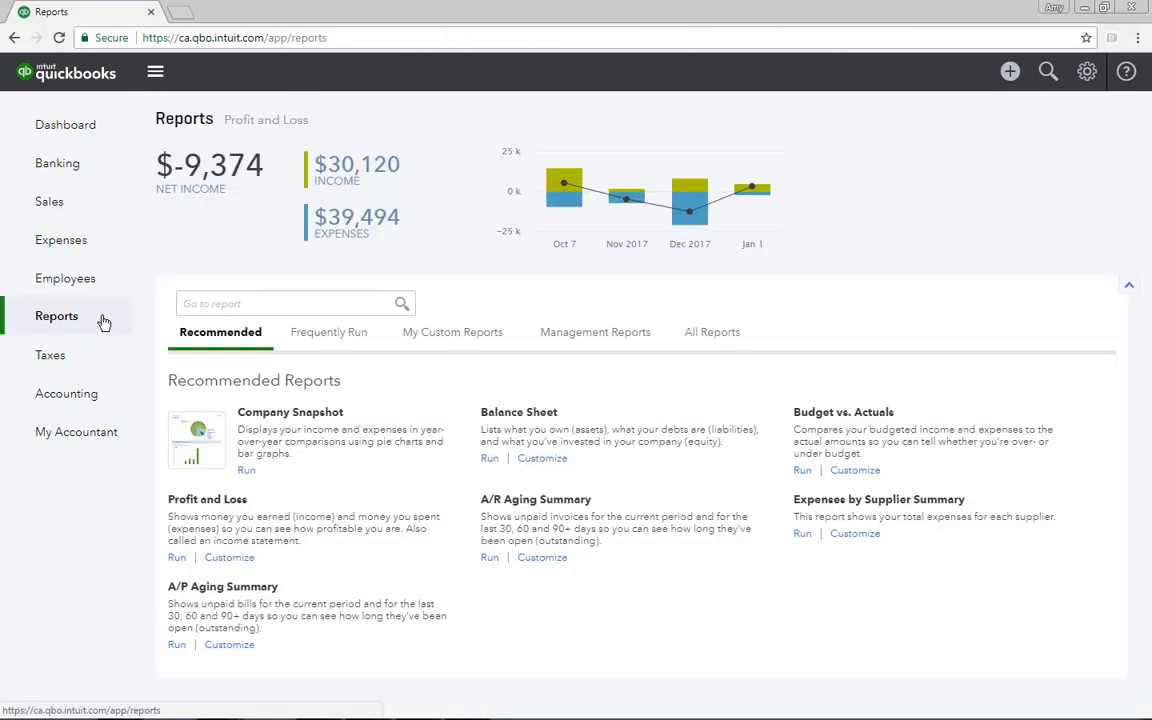
click(690, 335)
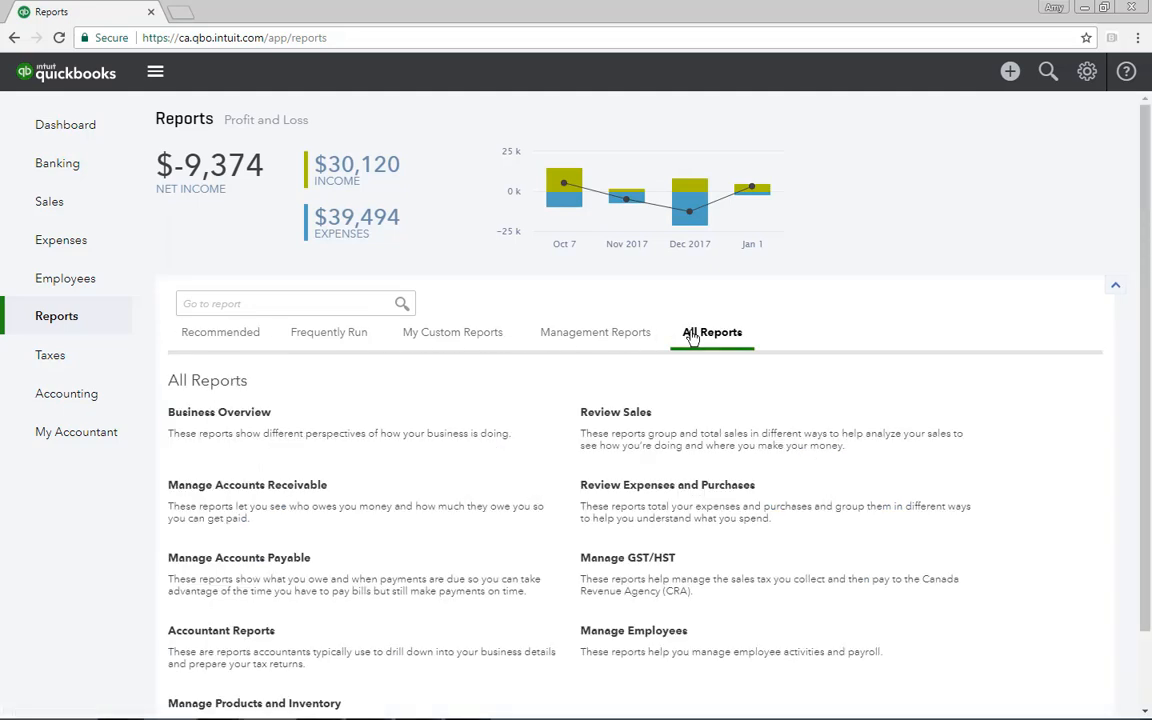
click(247, 632)
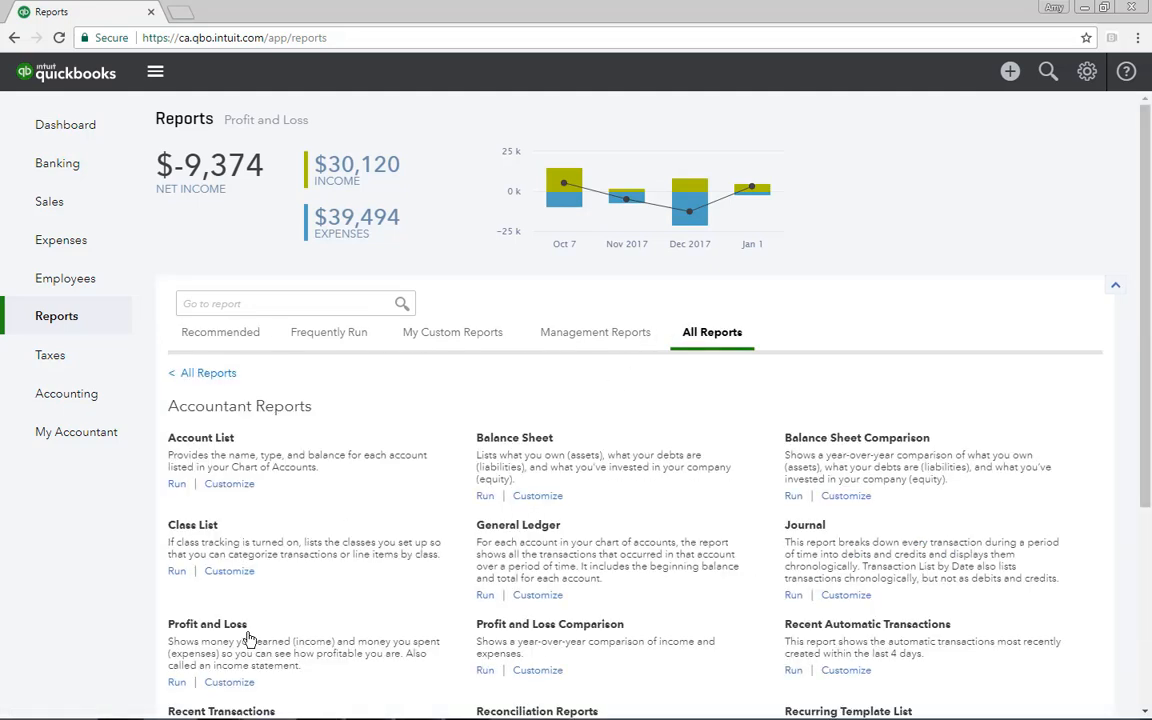
click(505, 526)
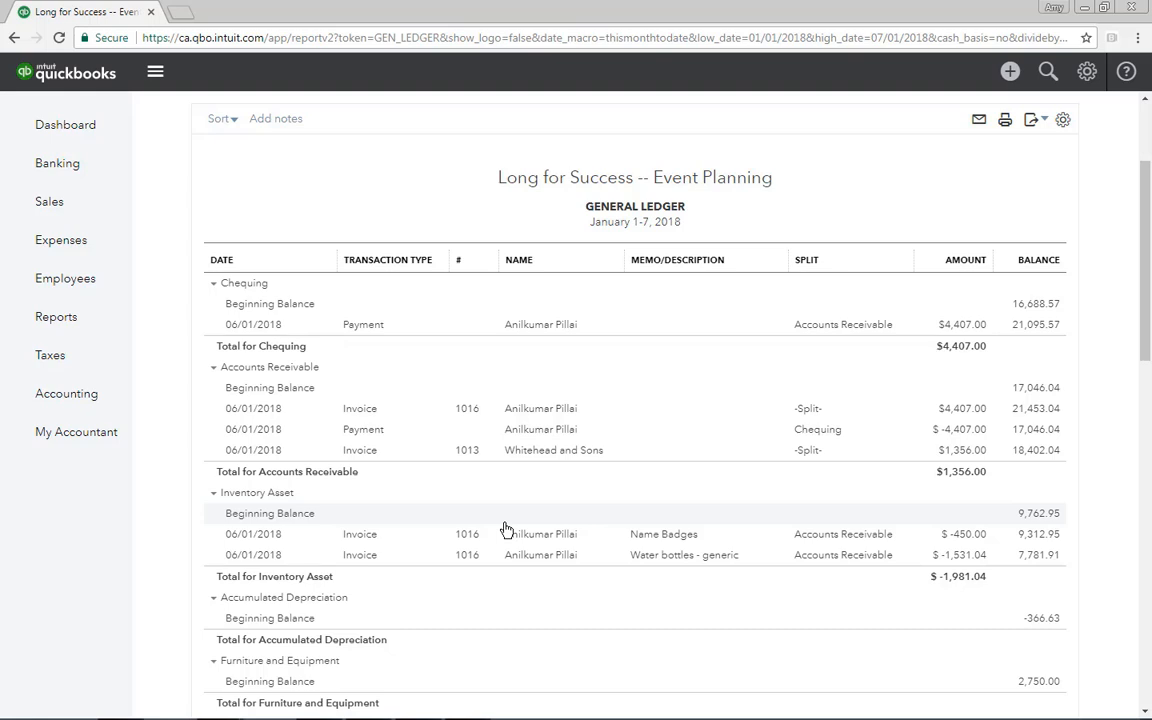
click(83, 318)
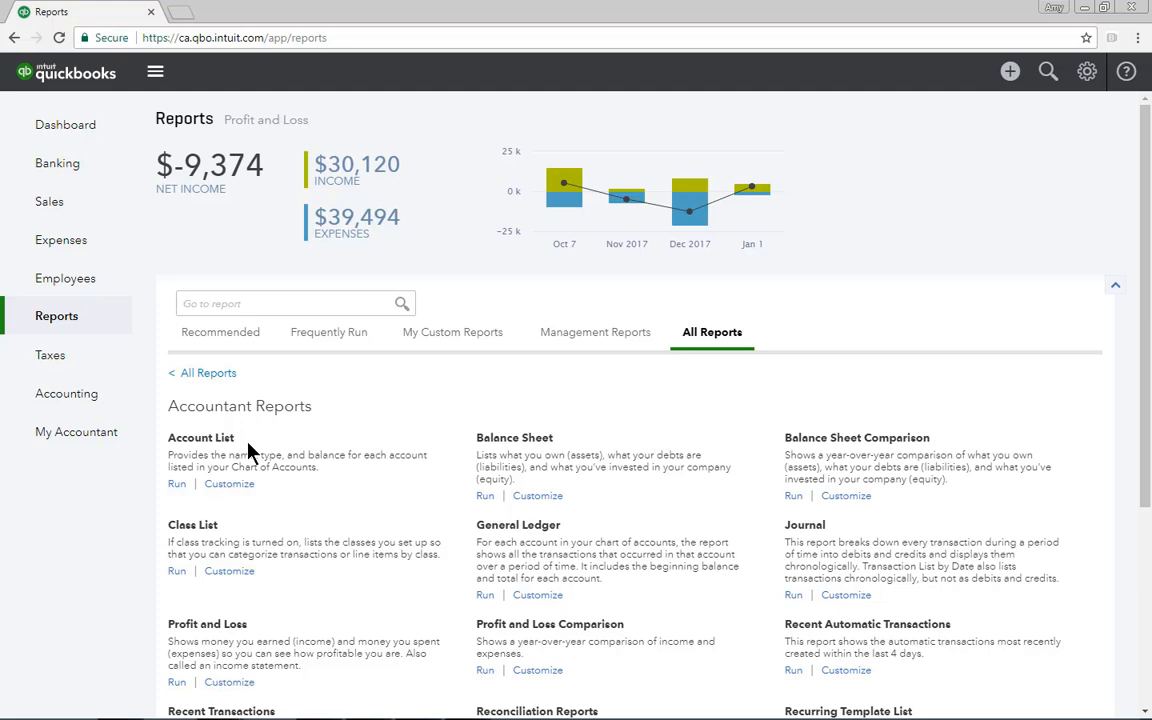
click(195, 447)
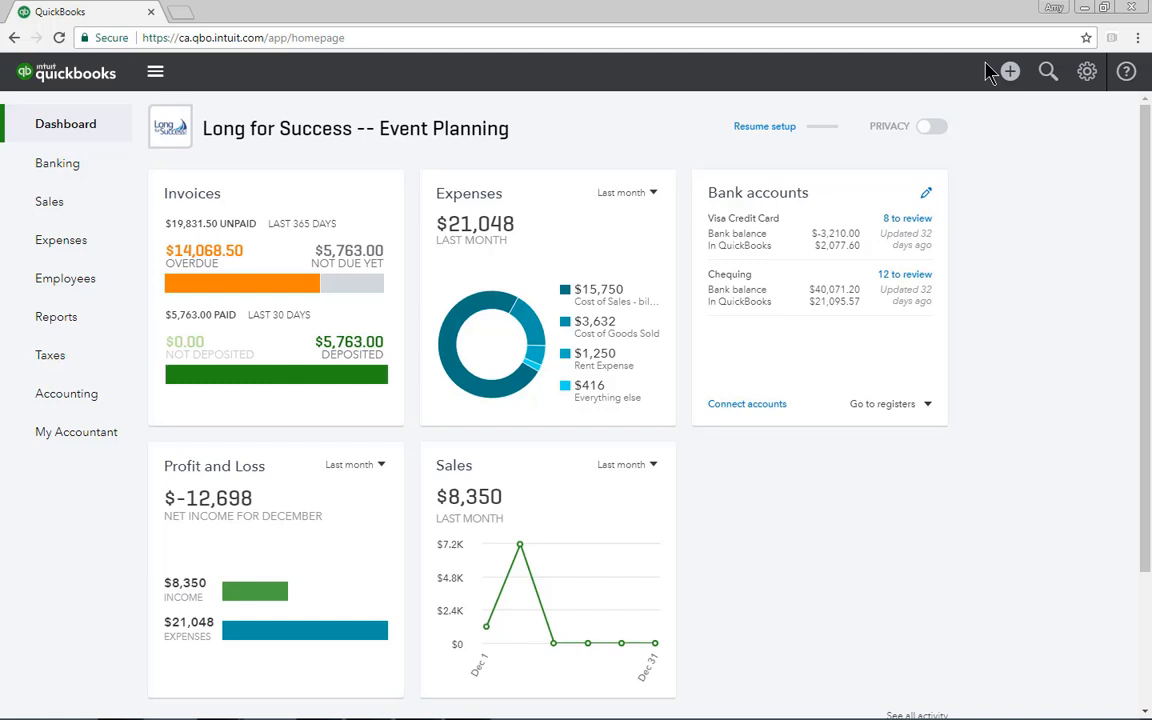
View the A/R Aging Summary and A/R Aging Detail reports before returning to the dashboard
click(79, 321)
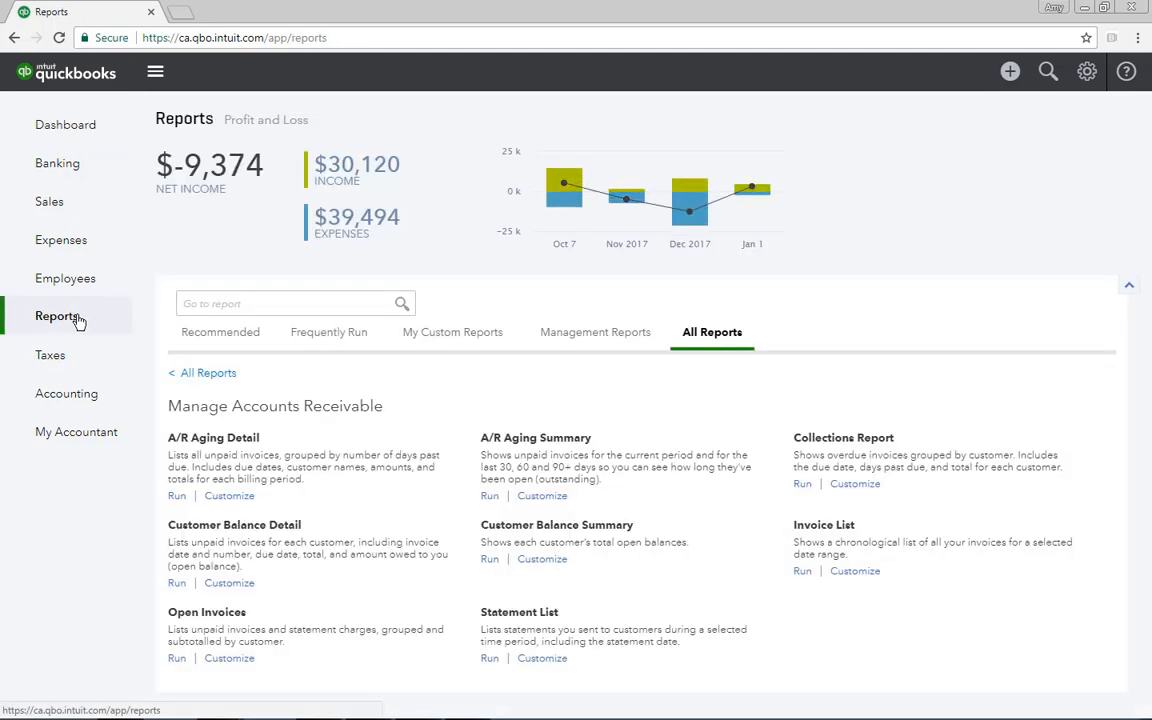
click(537, 439)
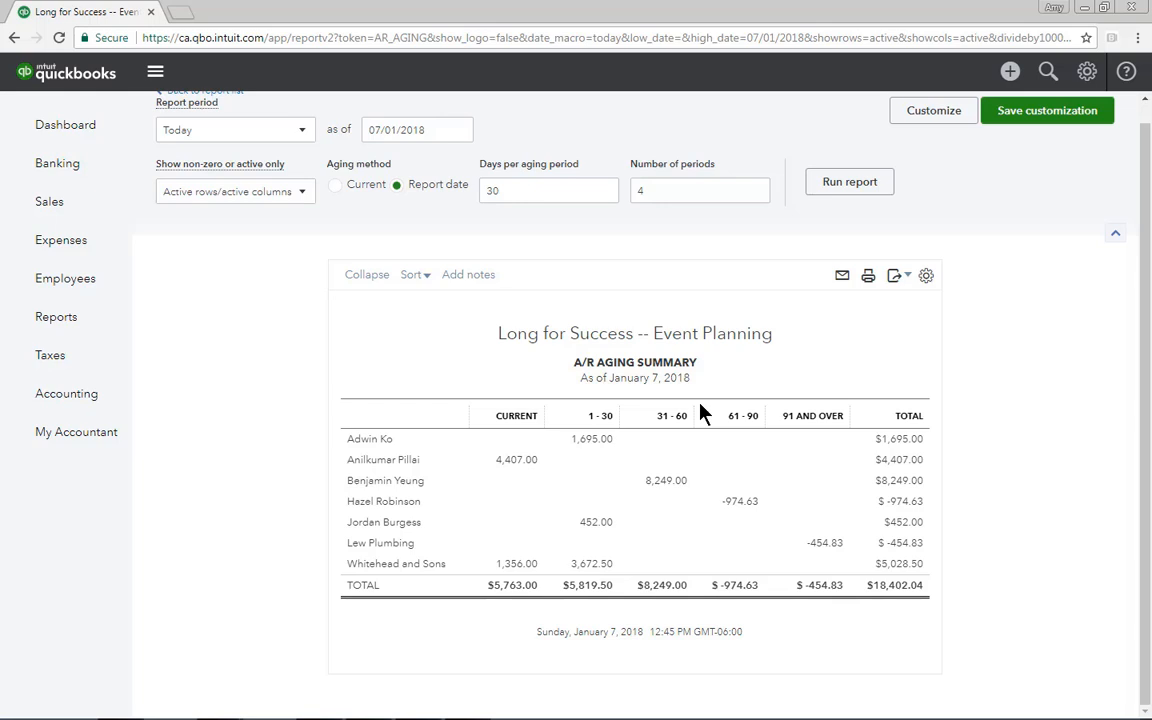
click(69, 318)
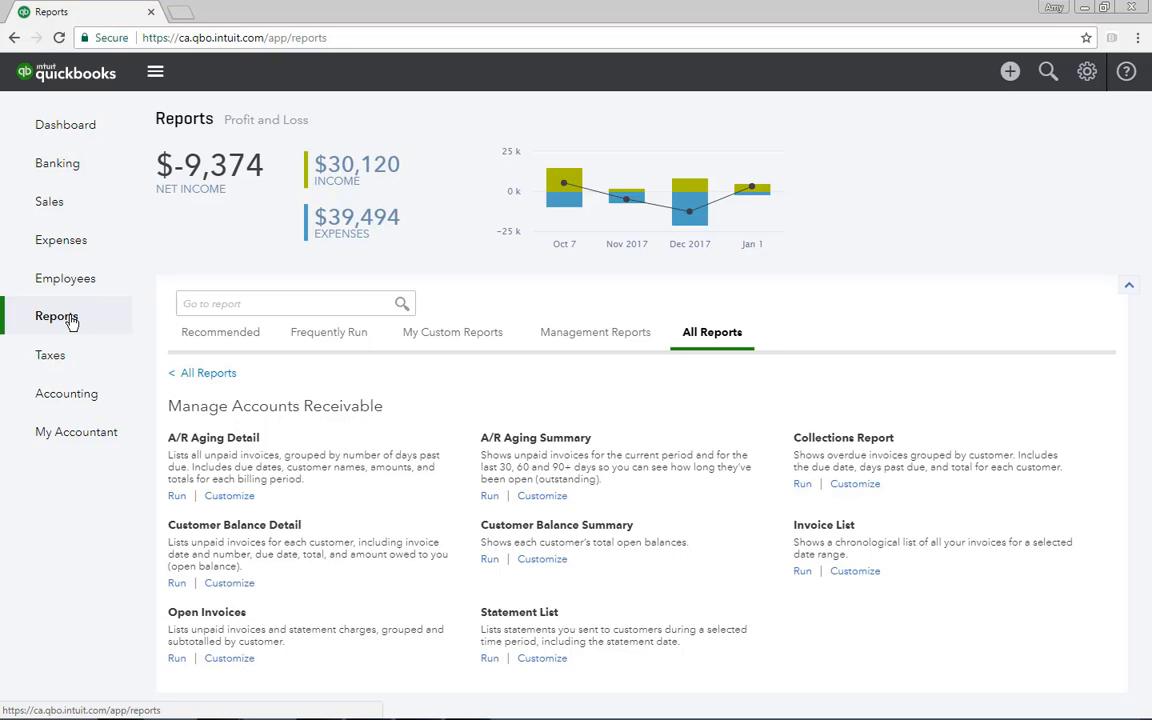
click(238, 441)
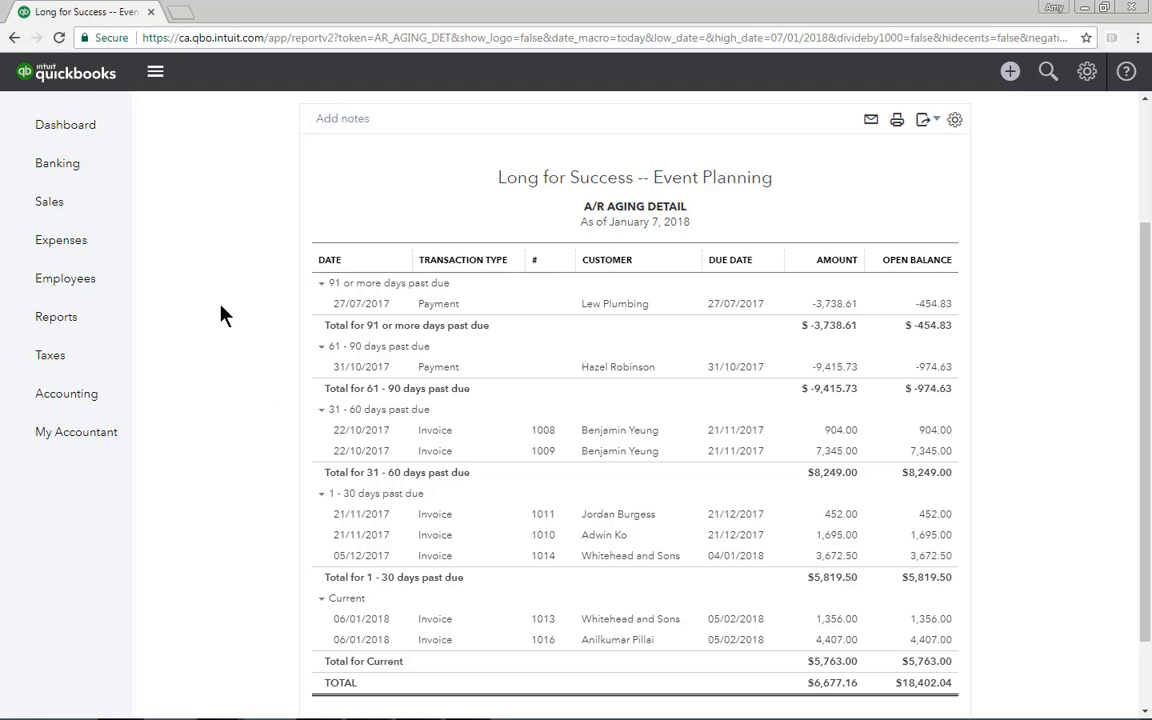
click(99, 138)
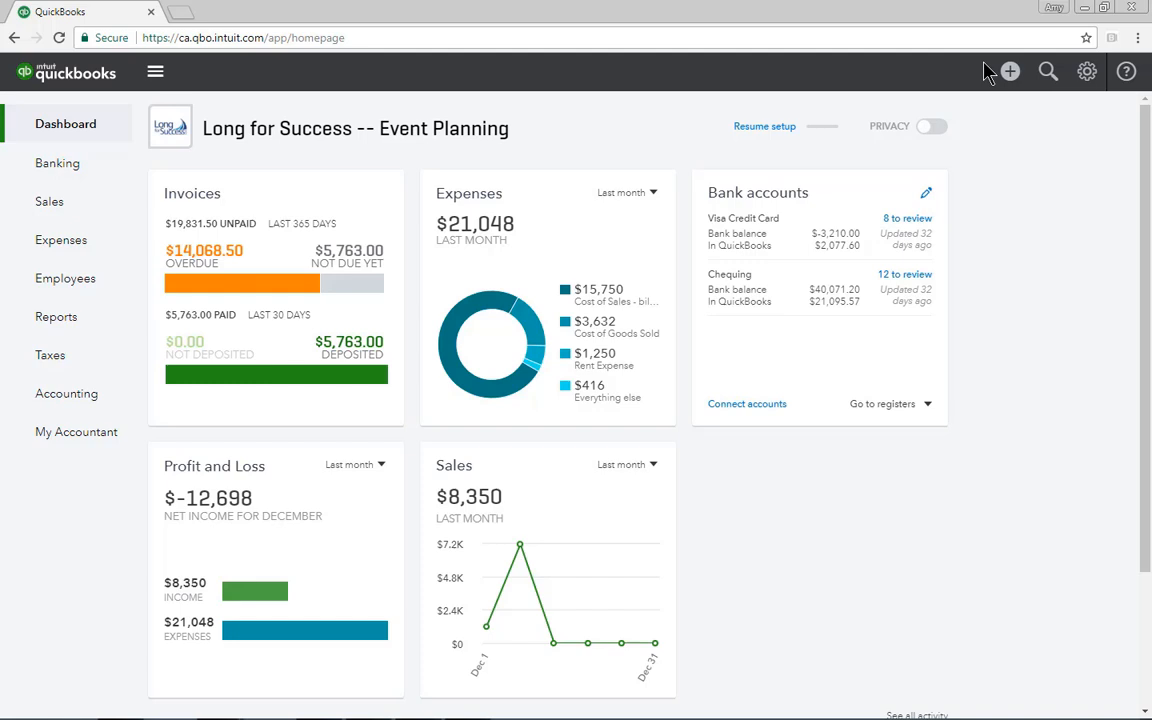
Run the Journal report and the General Ledger report from the Accountant Reports group
click(76, 323)
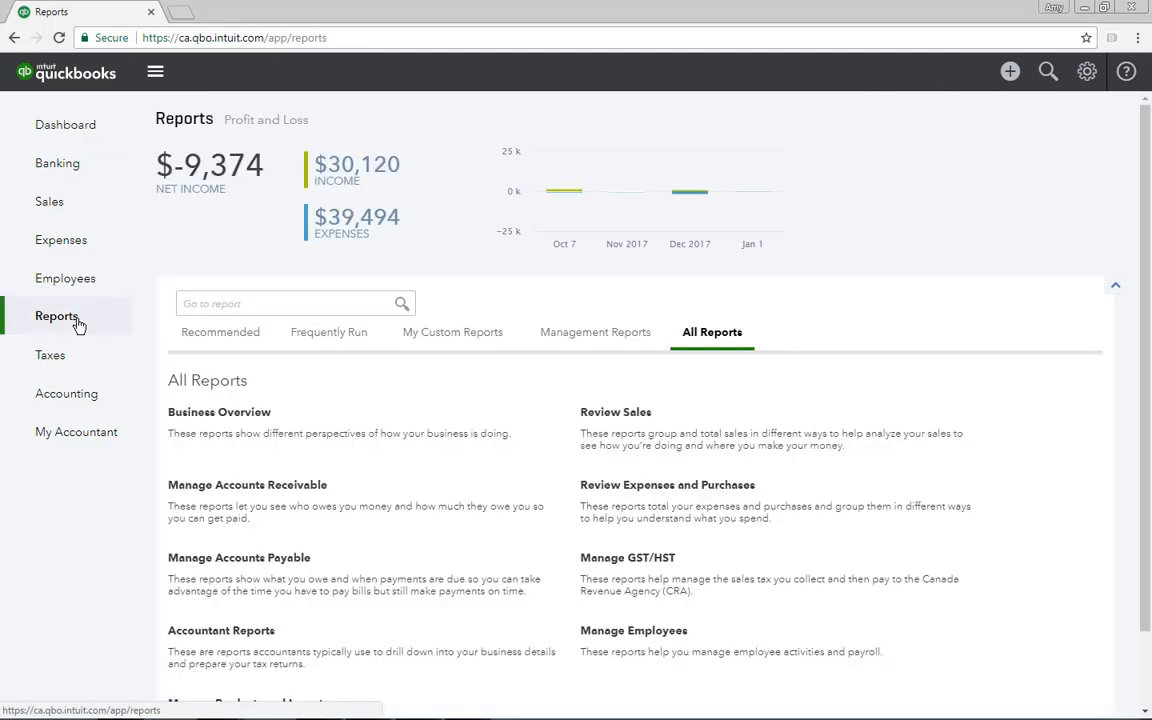
click(222, 631)
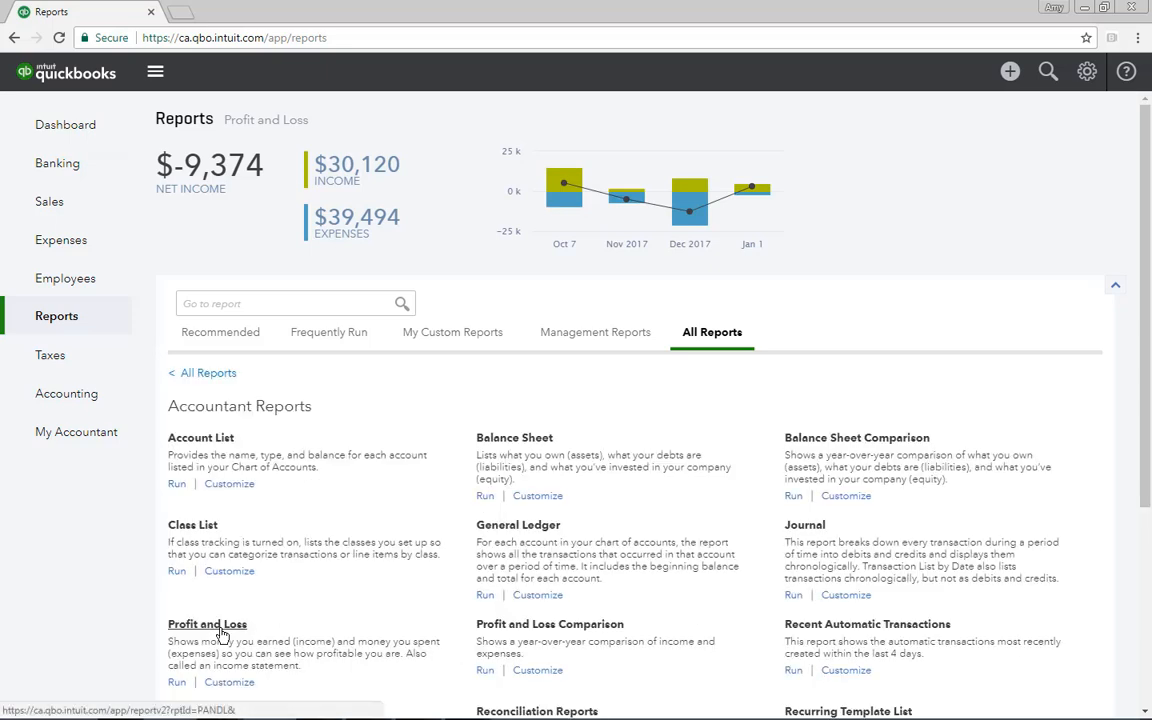
click(805, 526)
scroll(808, 530, down, 2)
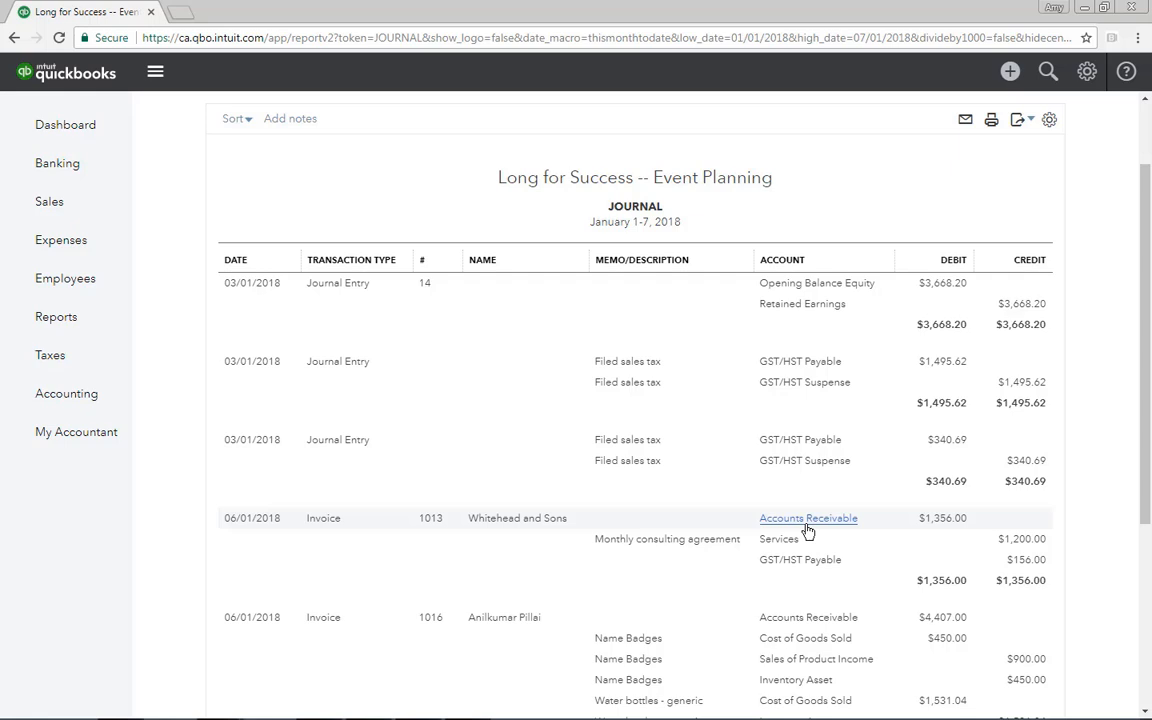
click(76, 319)
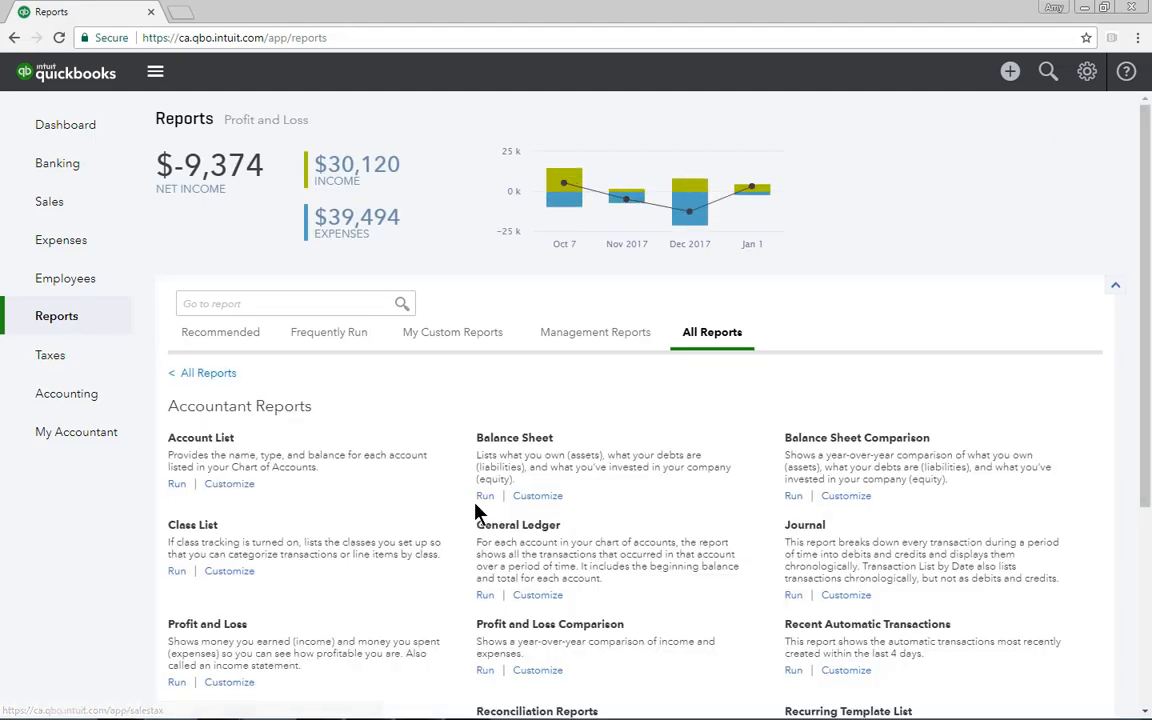
click(507, 526)
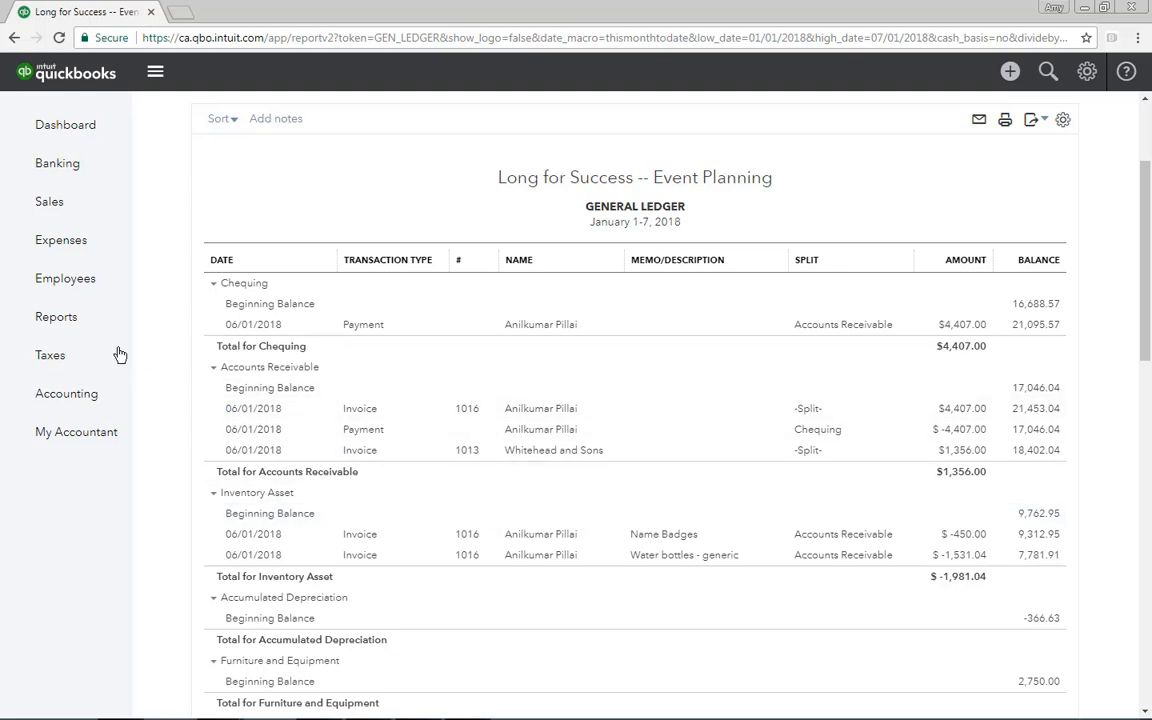
Run the Transaction List by Date report from the Accountant Reports group
click(78, 328)
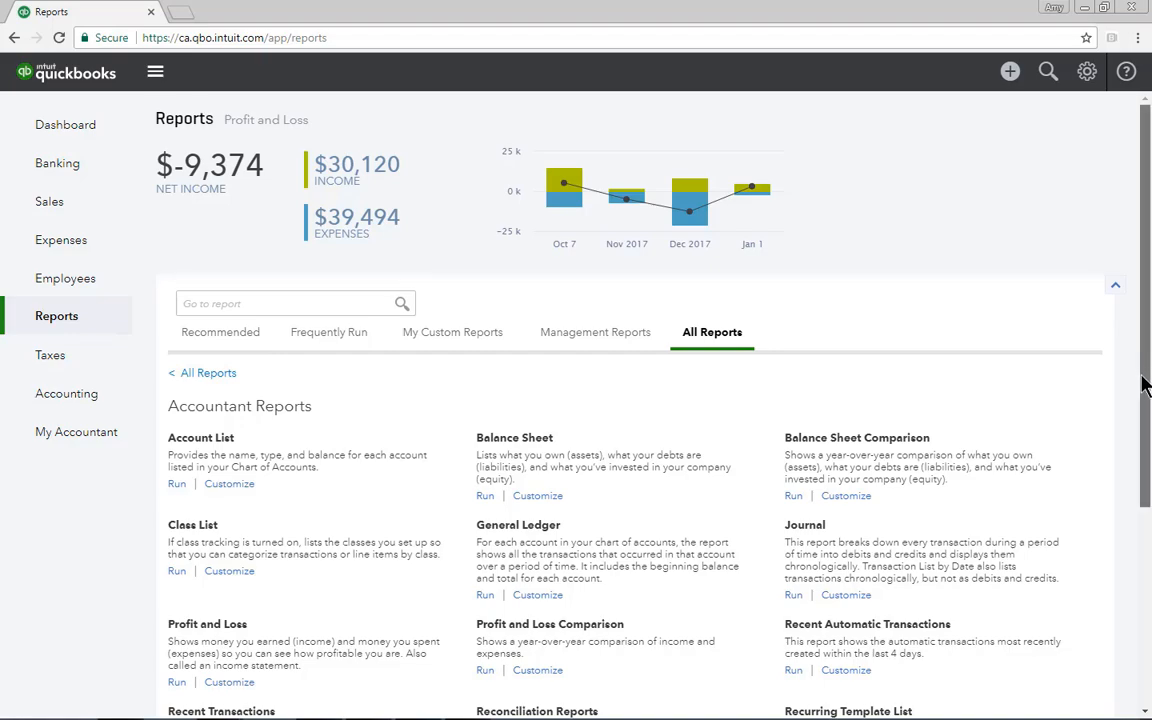
drag(1146, 388, 1122, 556)
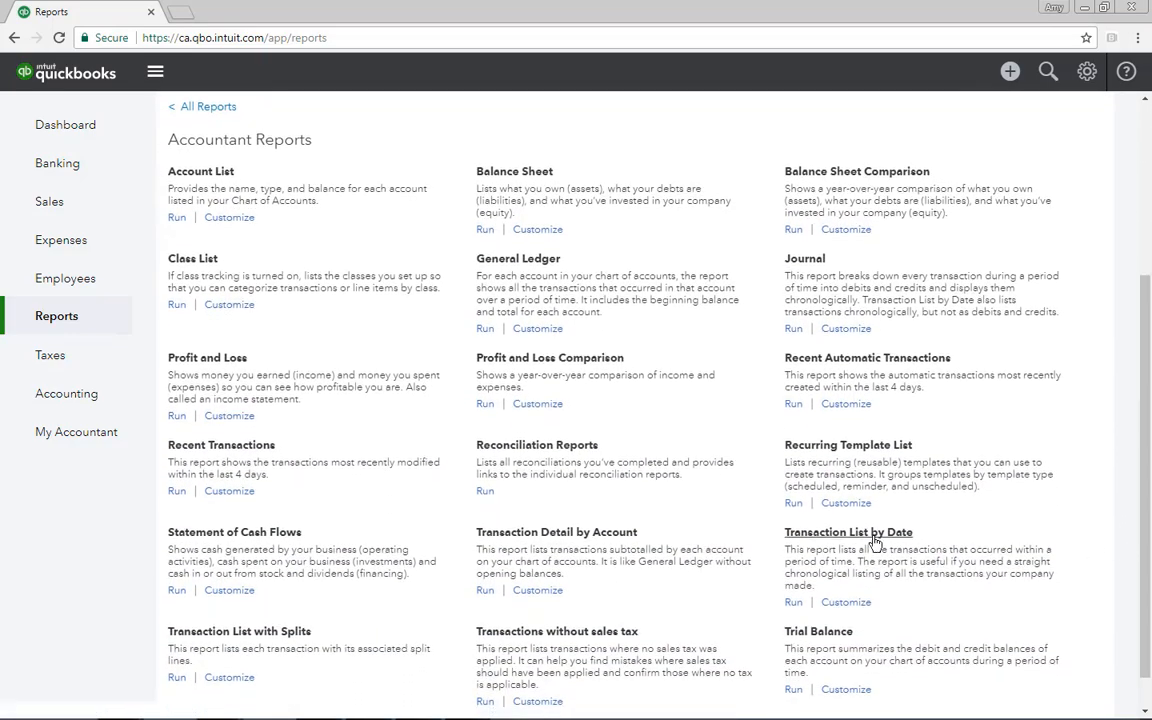
click(874, 533)
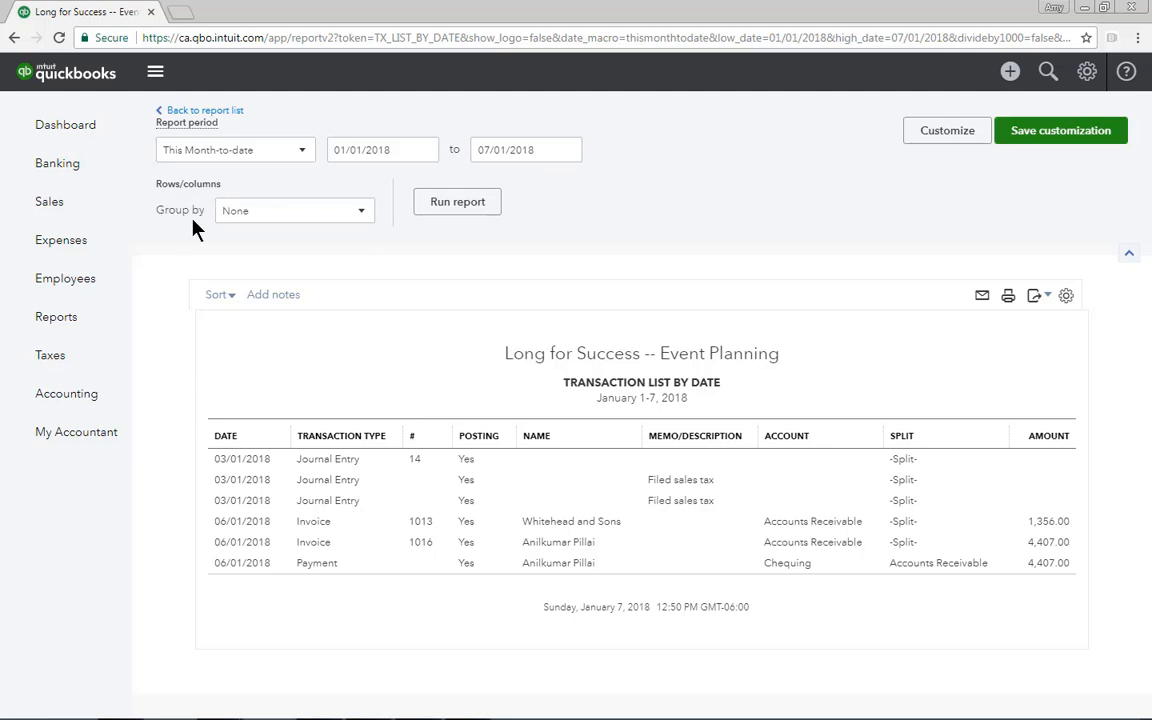
Review the available grouping choices and sort settings of the Transaction List by Date report, leaving them as they are
click(361, 216)
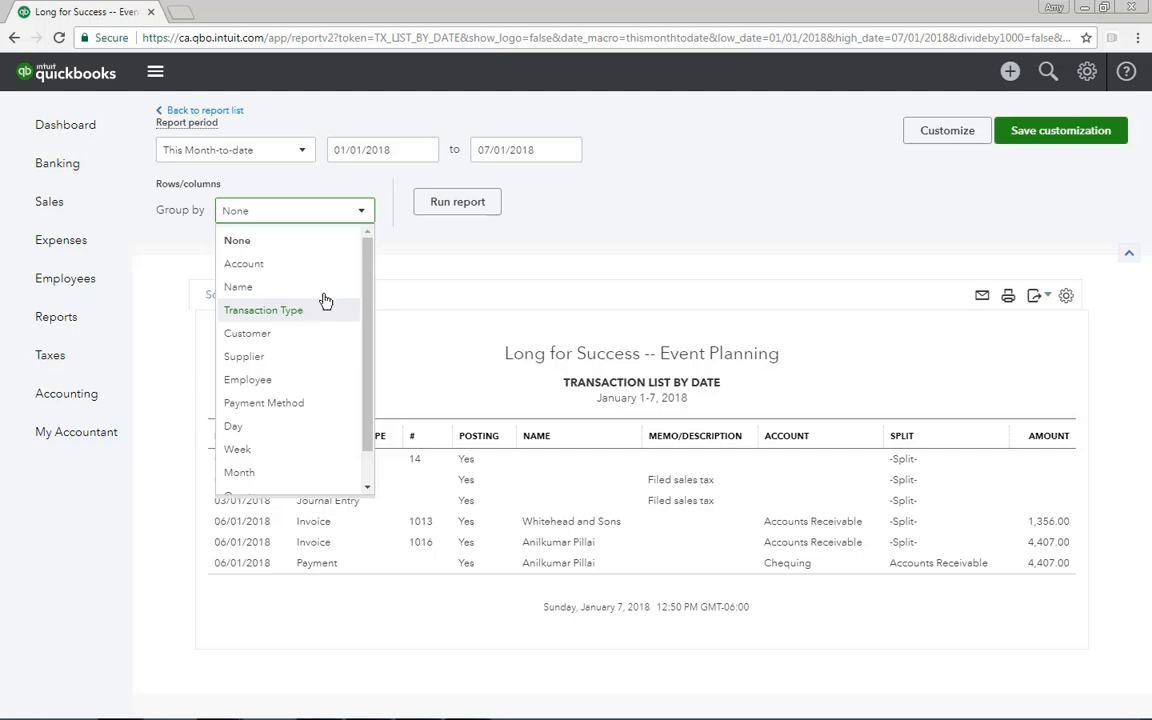
click(389, 230)
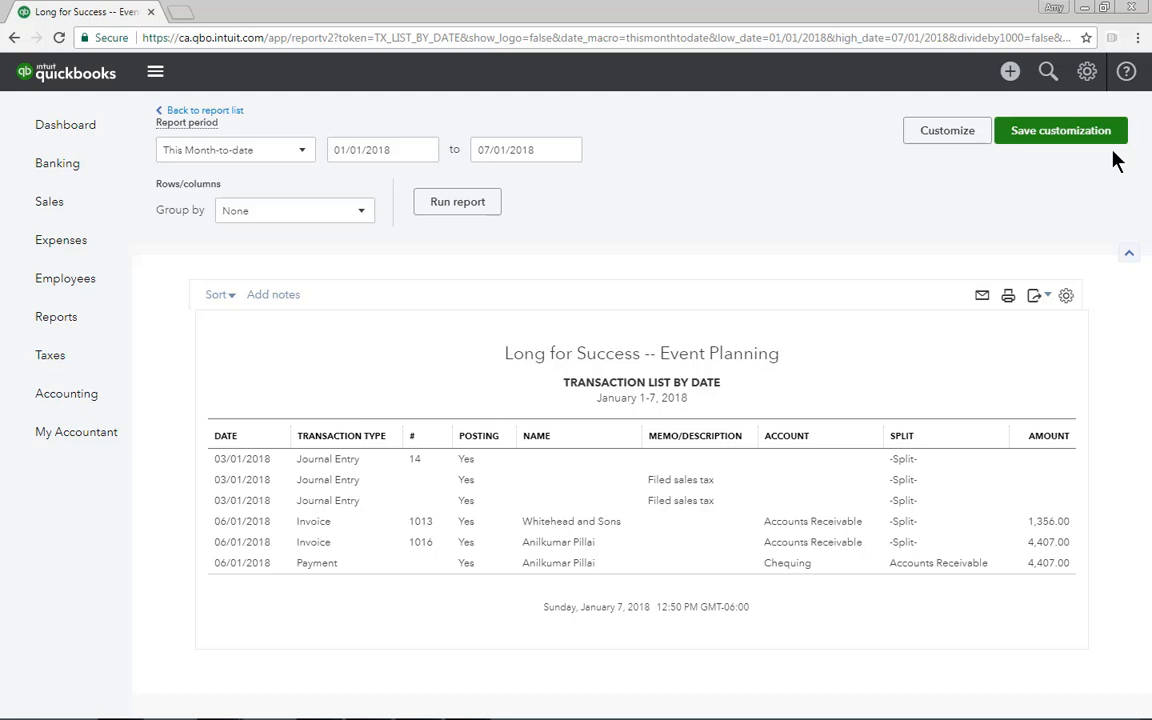
click(233, 296)
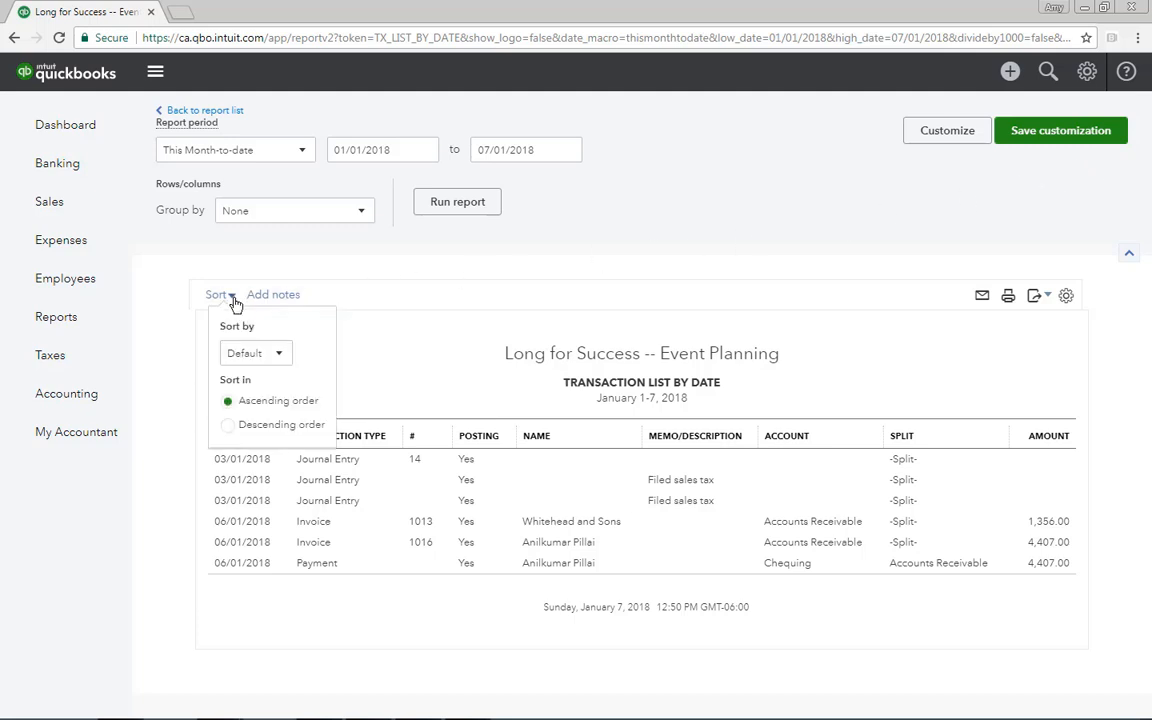
click(240, 294)
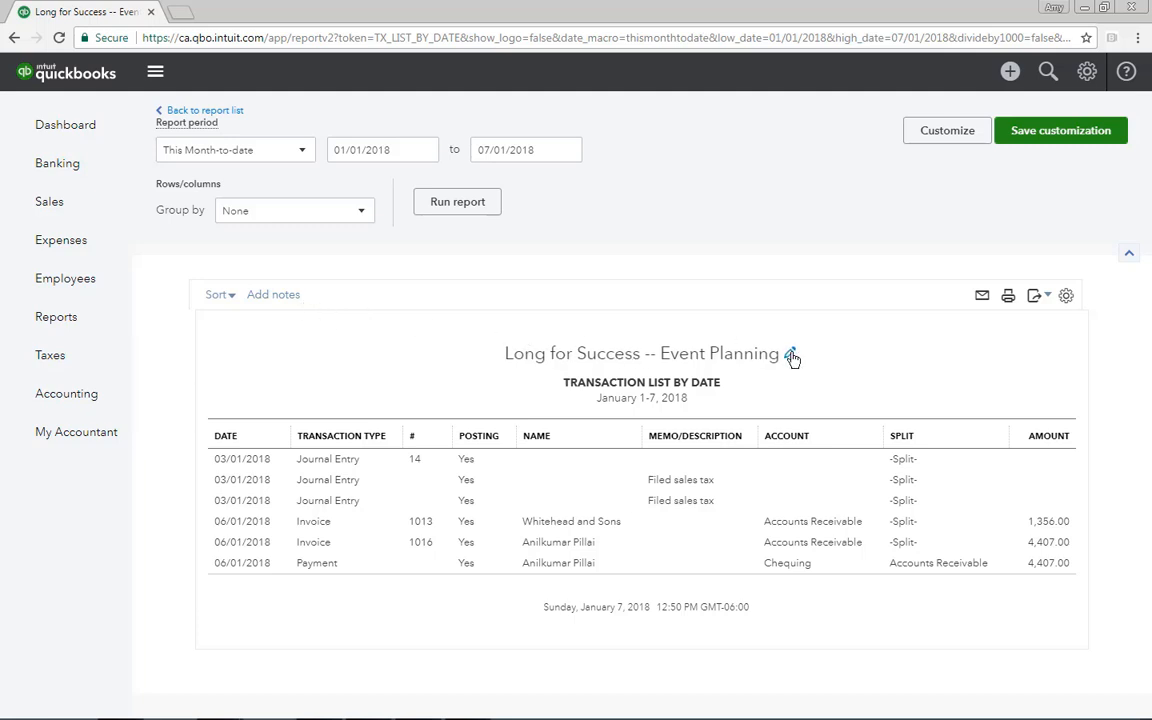
Open the report header for editing and check which export formats are offered, without changing or exporting anything
click(791, 355)
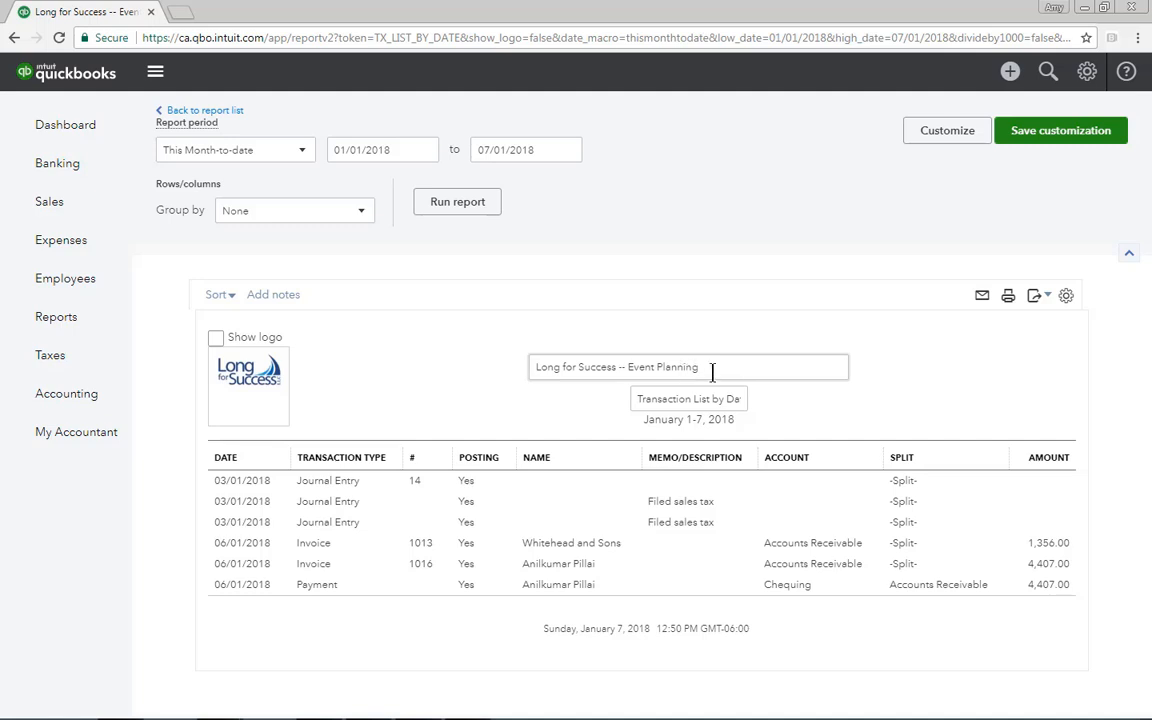
click(1047, 297)
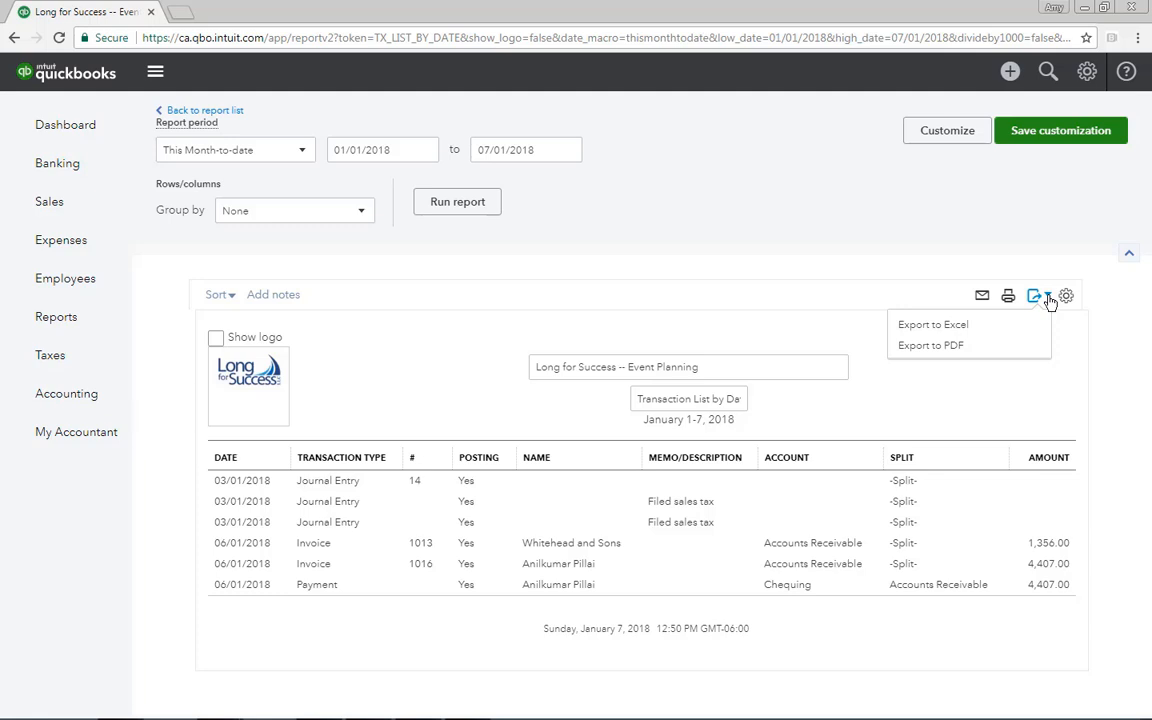
click(1049, 283)
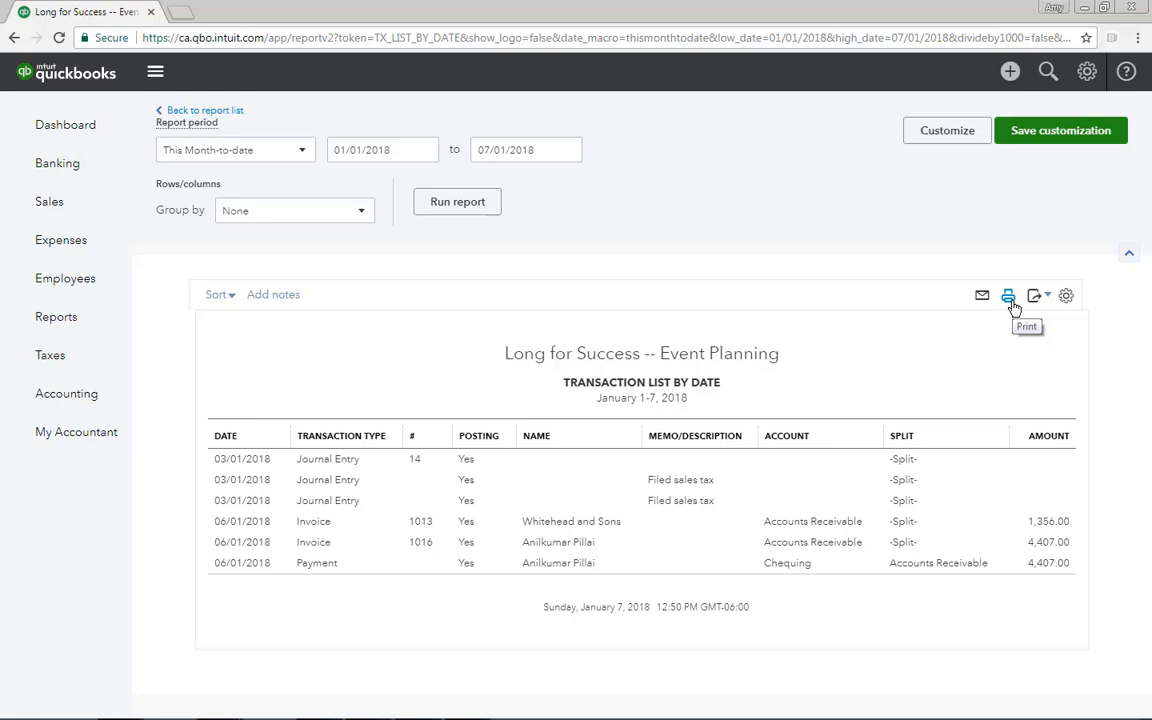
Review the report's display density and column choices, and the General, Rows/Columns, Filter and Header/Footer customization sections, without changing anything
click(1067, 299)
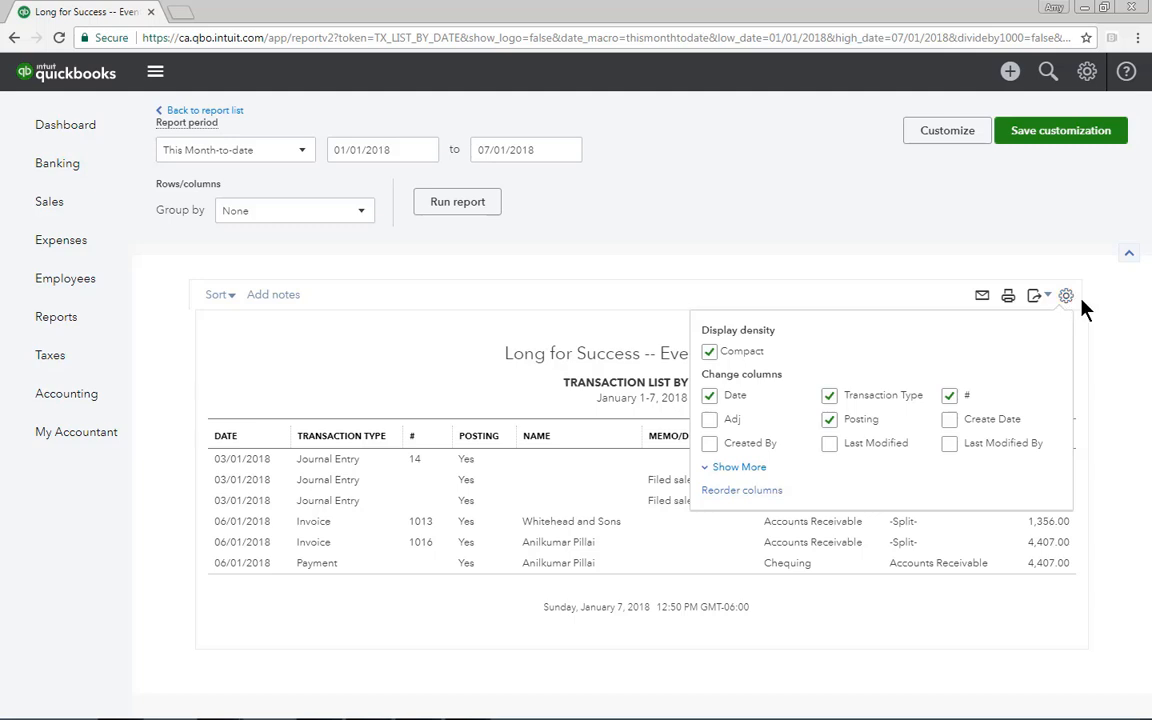
click(1084, 310)
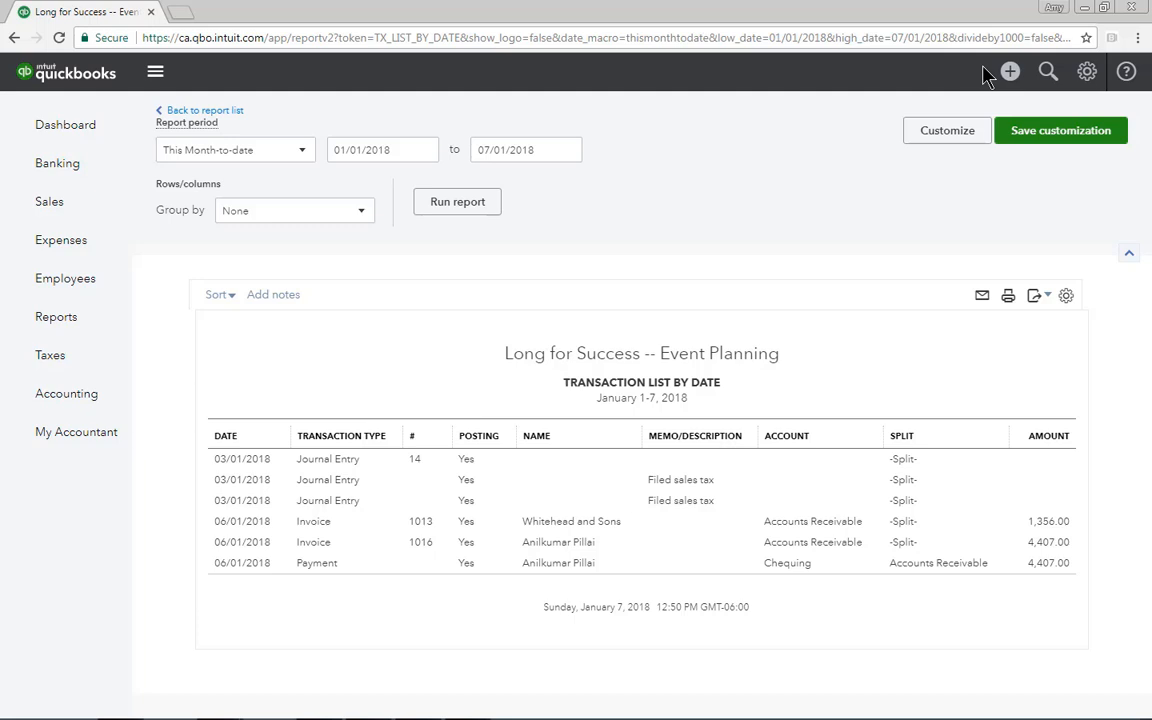
click(963, 130)
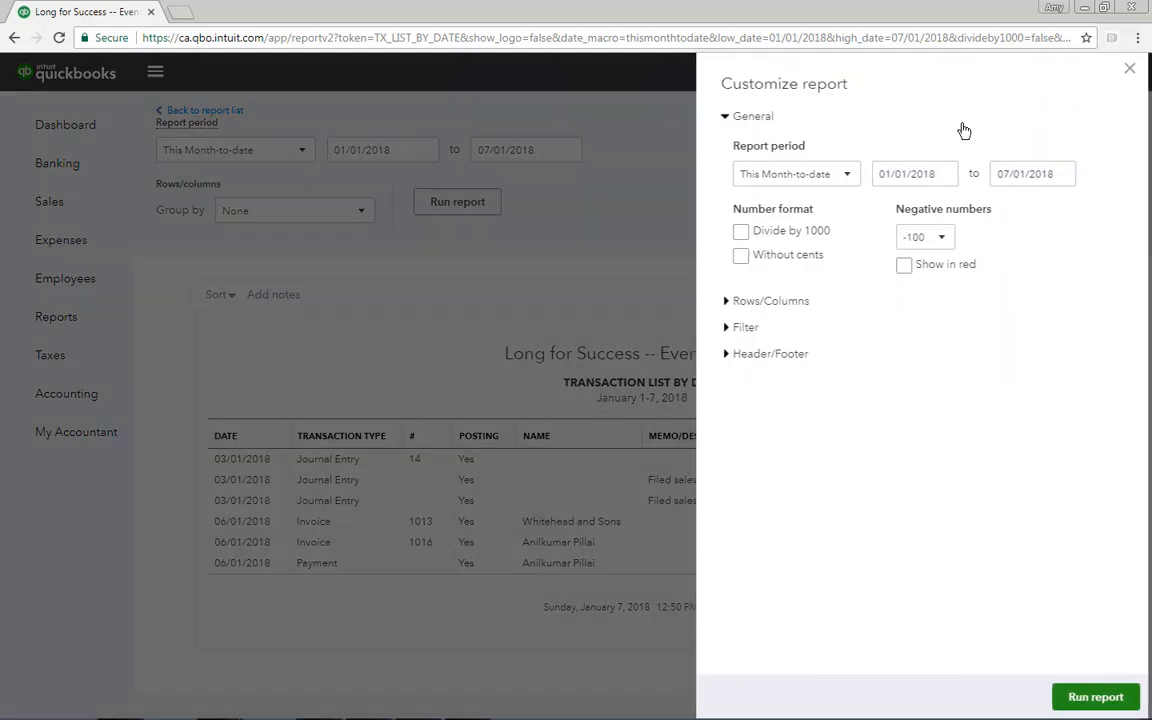
click(756, 117)
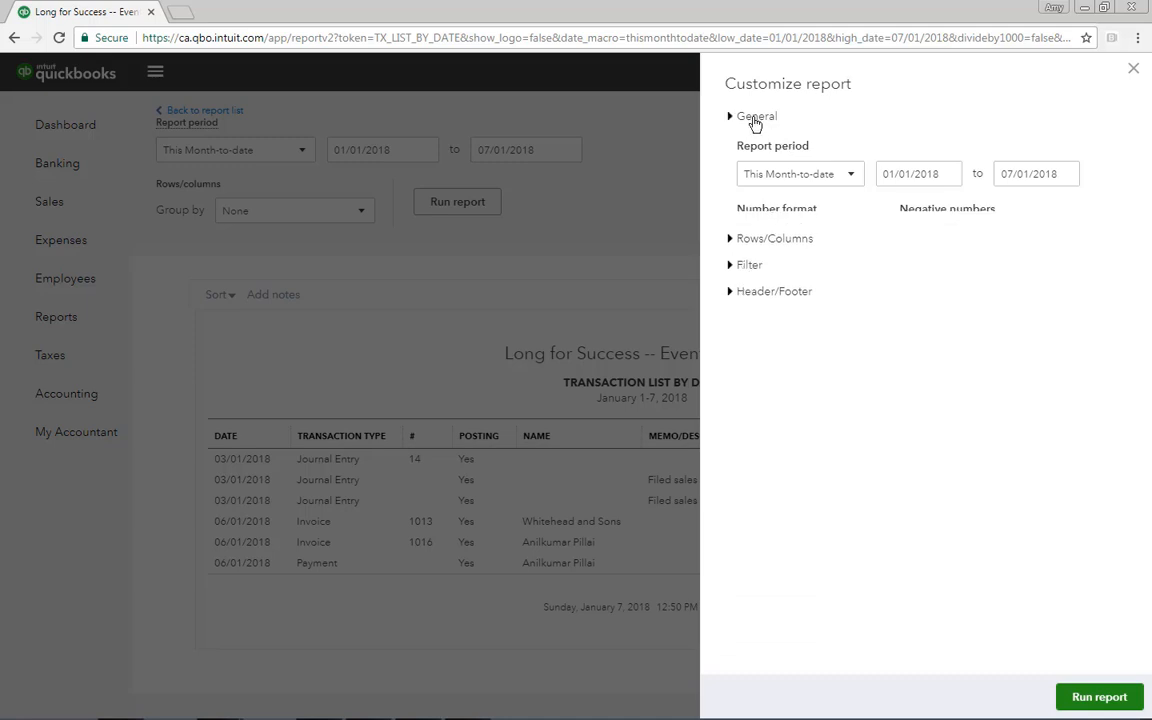
click(748, 145)
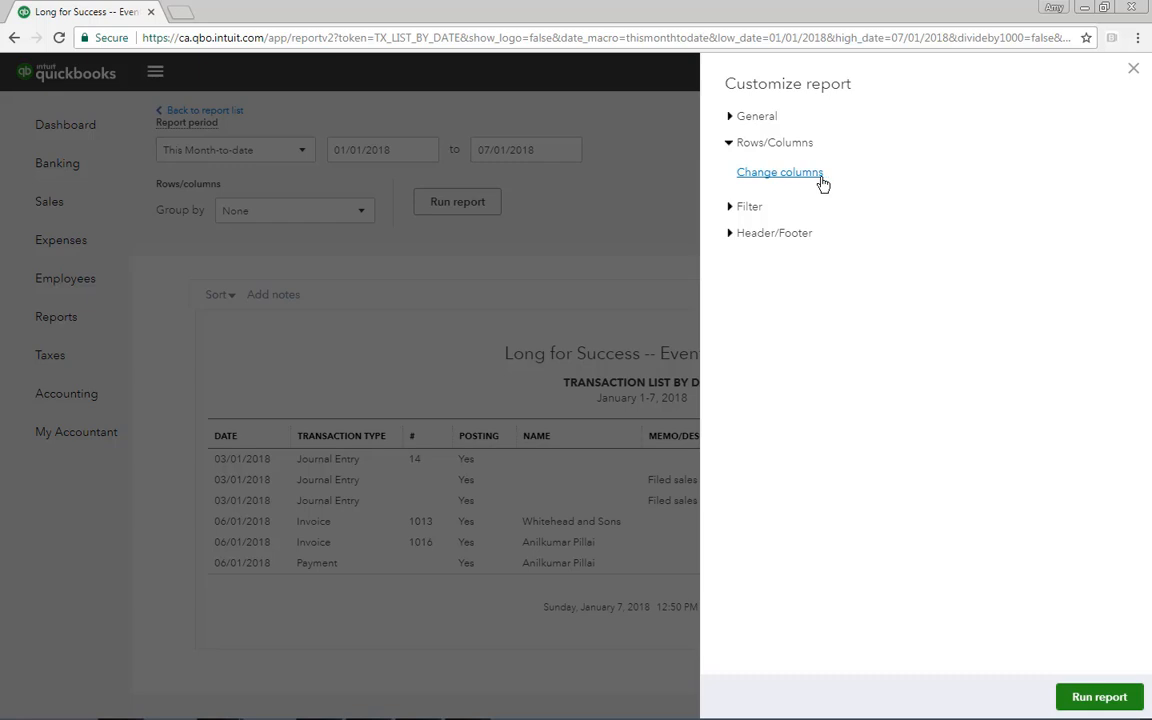
click(764, 146)
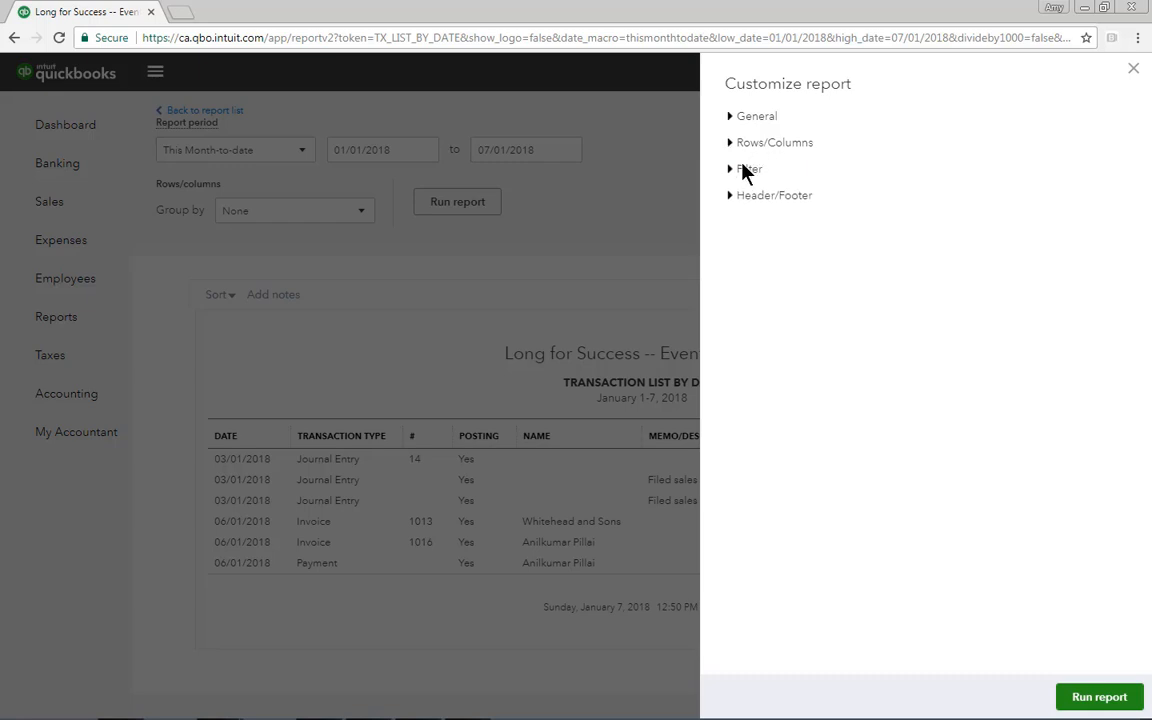
click(745, 171)
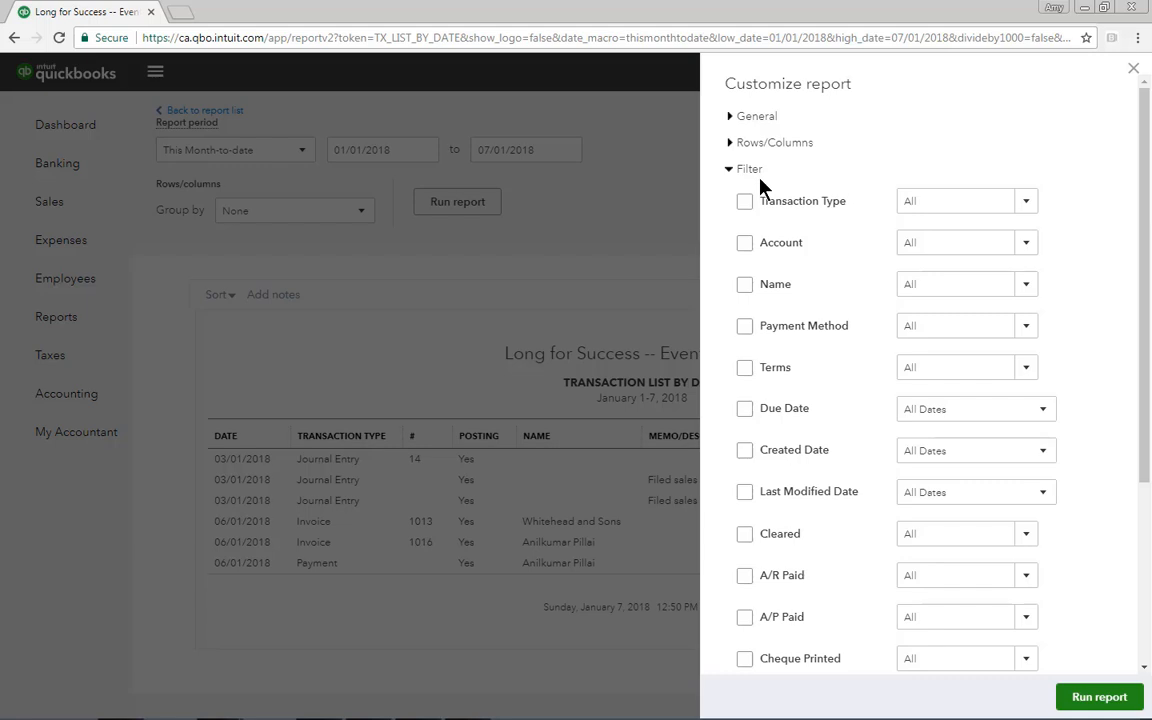
click(752, 172)
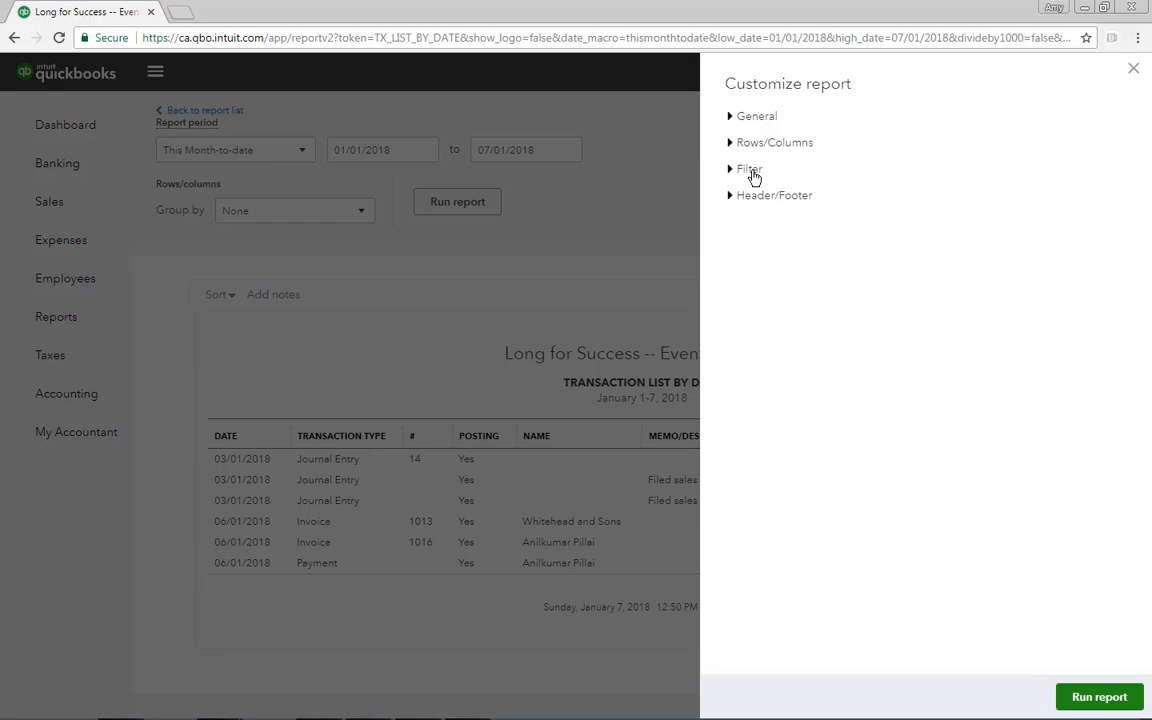
click(745, 197)
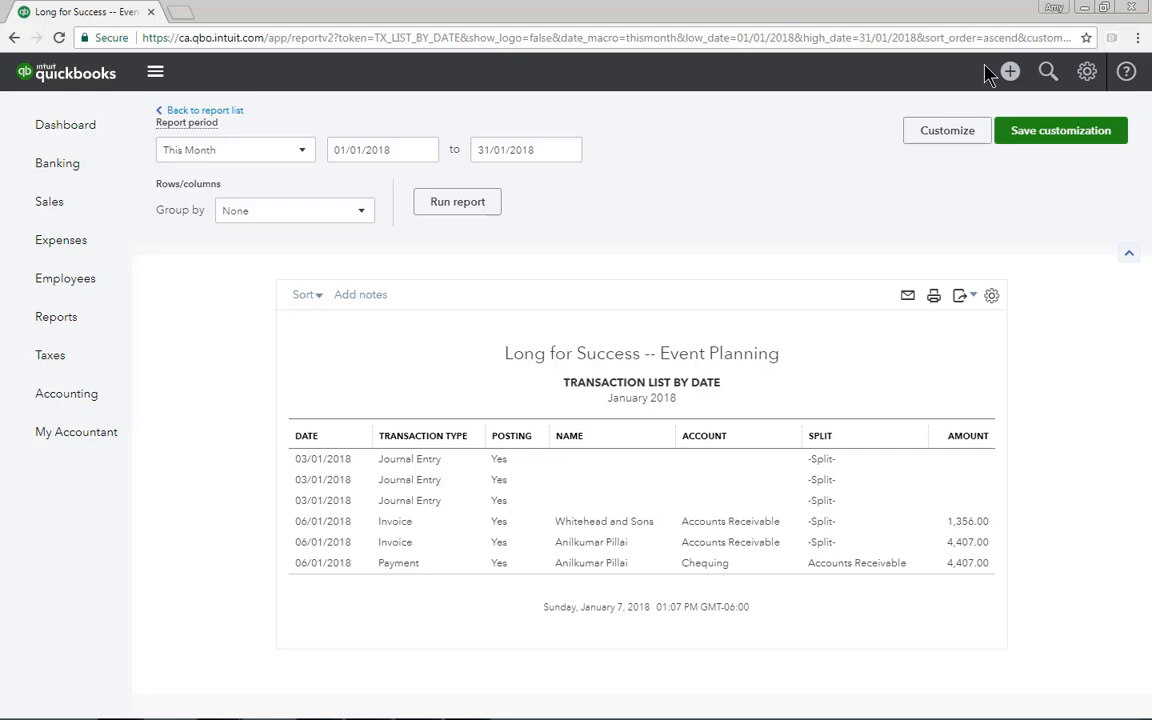
Customize the Transaction List by Date report to use Last Year as its report period
click(950, 131)
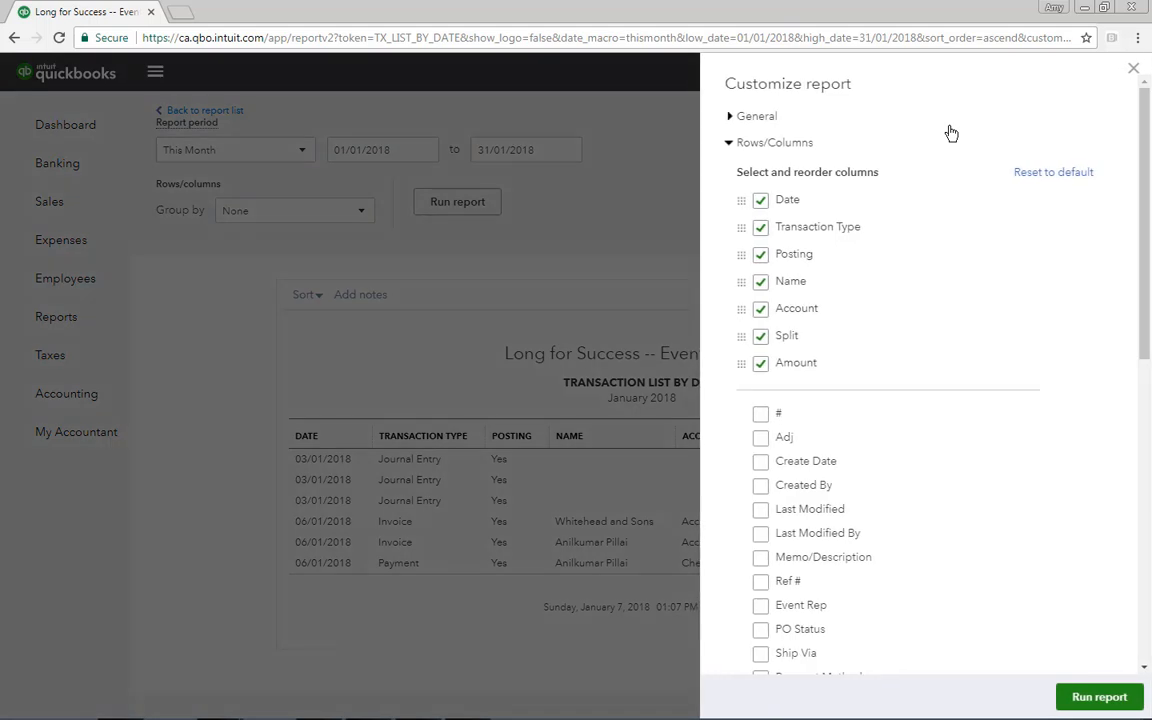
click(762, 118)
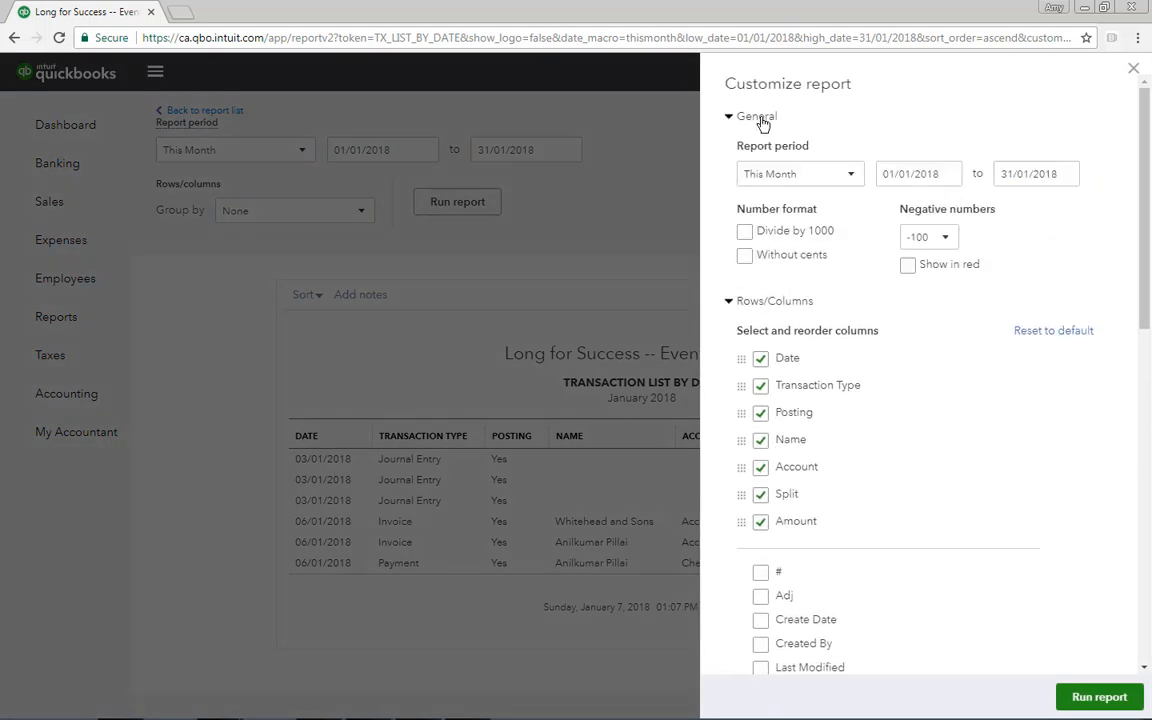
click(852, 177)
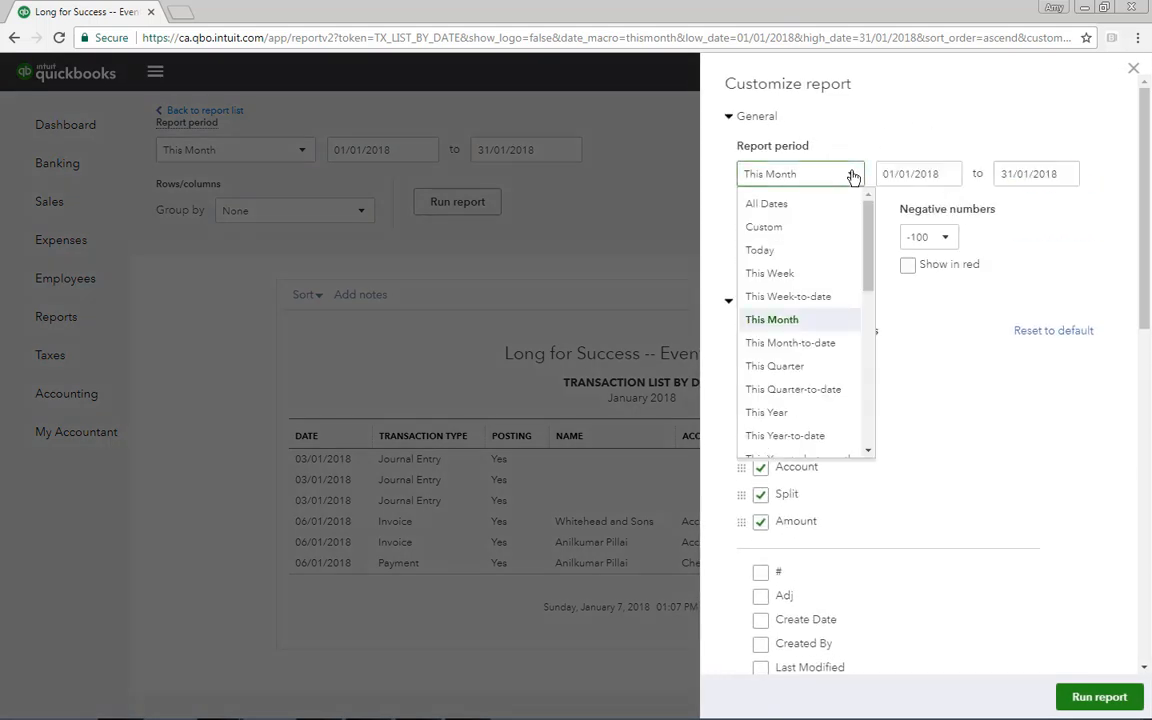
drag(866, 226, 857, 298)
scroll(768, 284, down, 3)
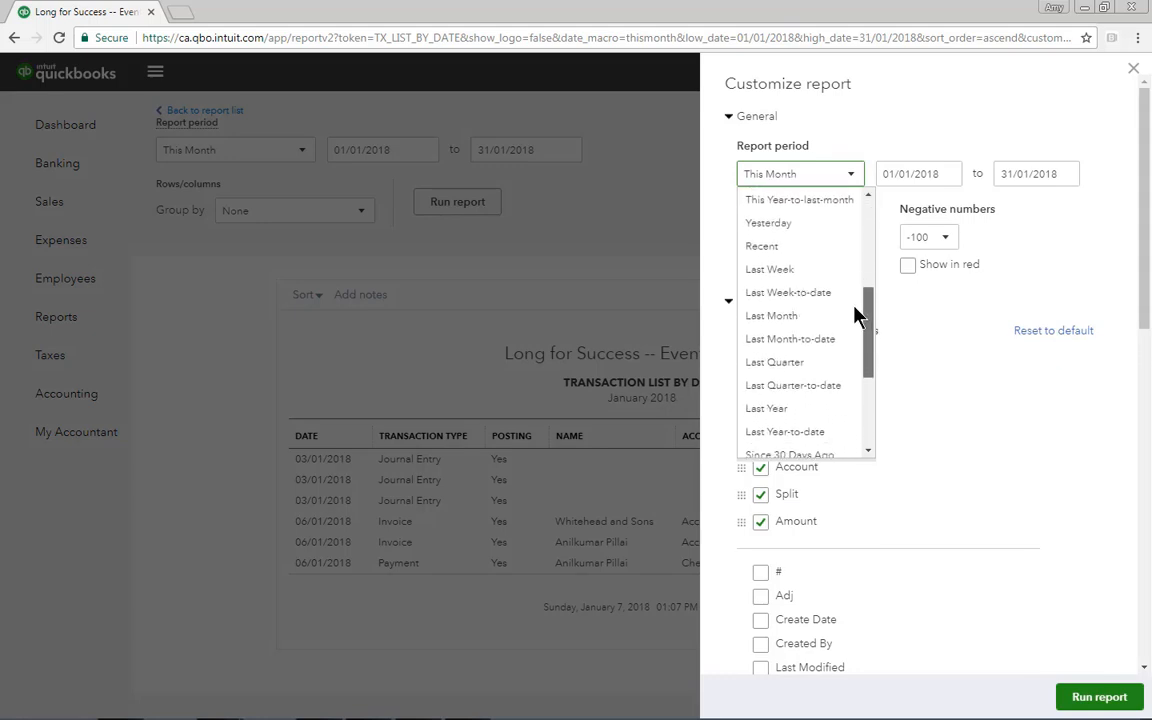
click(787, 368)
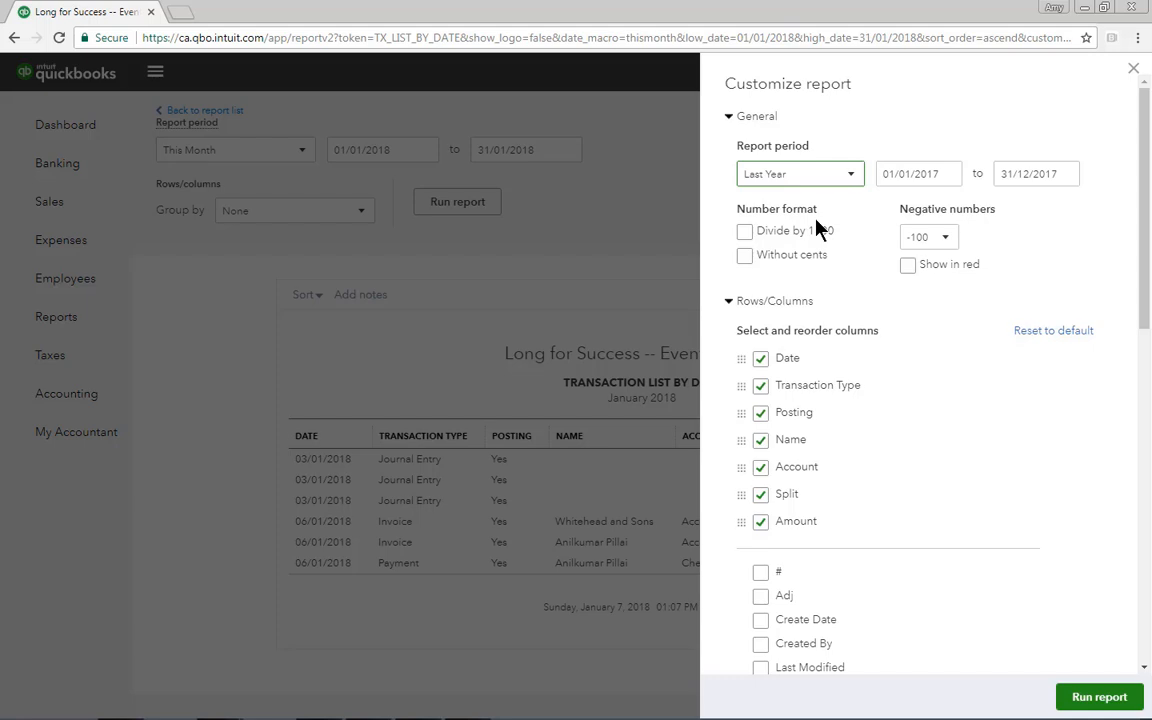
click(729, 117)
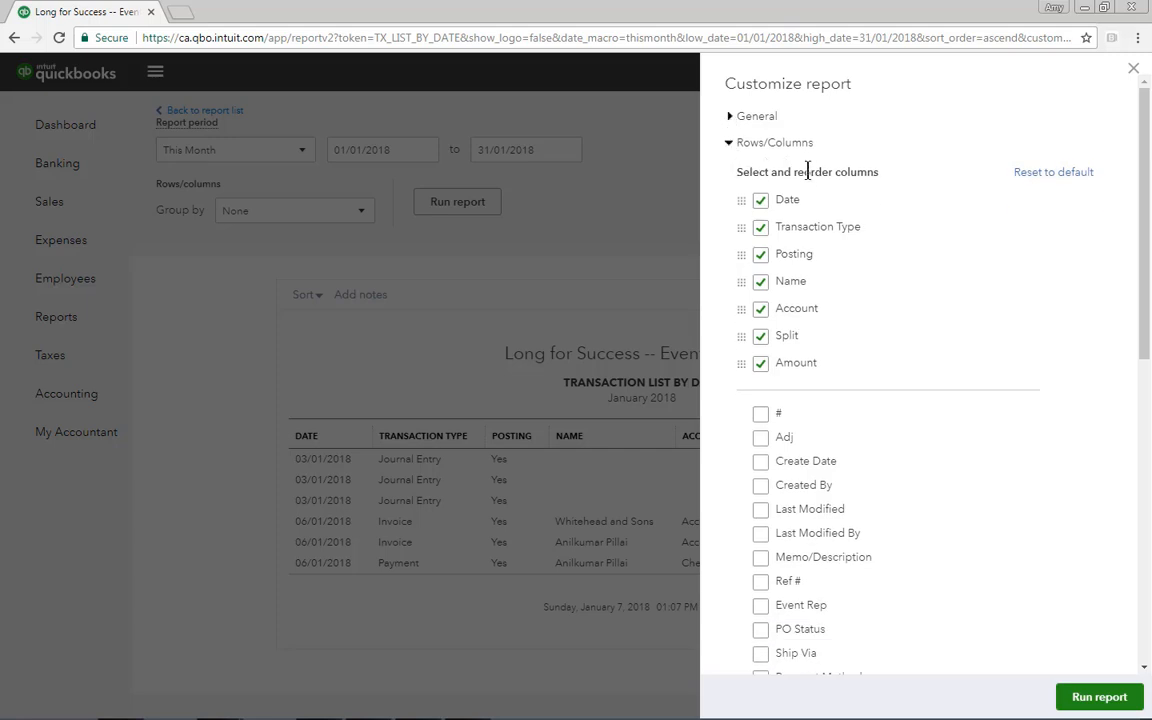
Add the Ref # and Memo/Description columns to the report and move Transaction Type ahead of Date
click(761, 582)
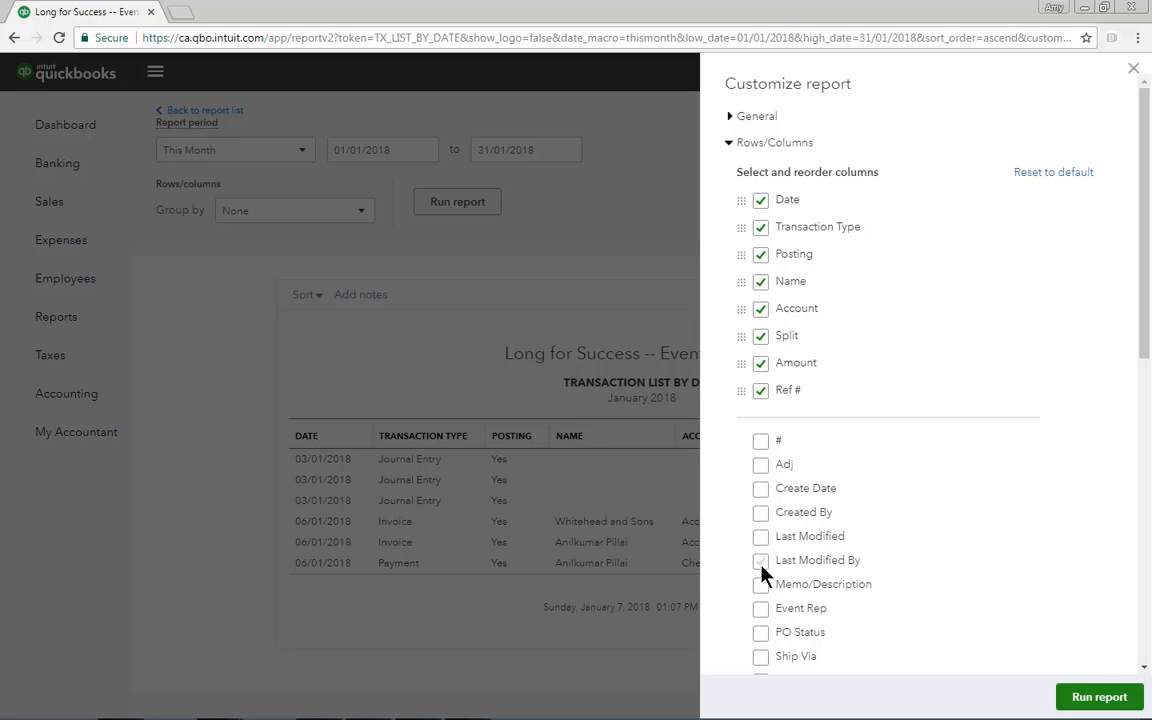
click(761, 585)
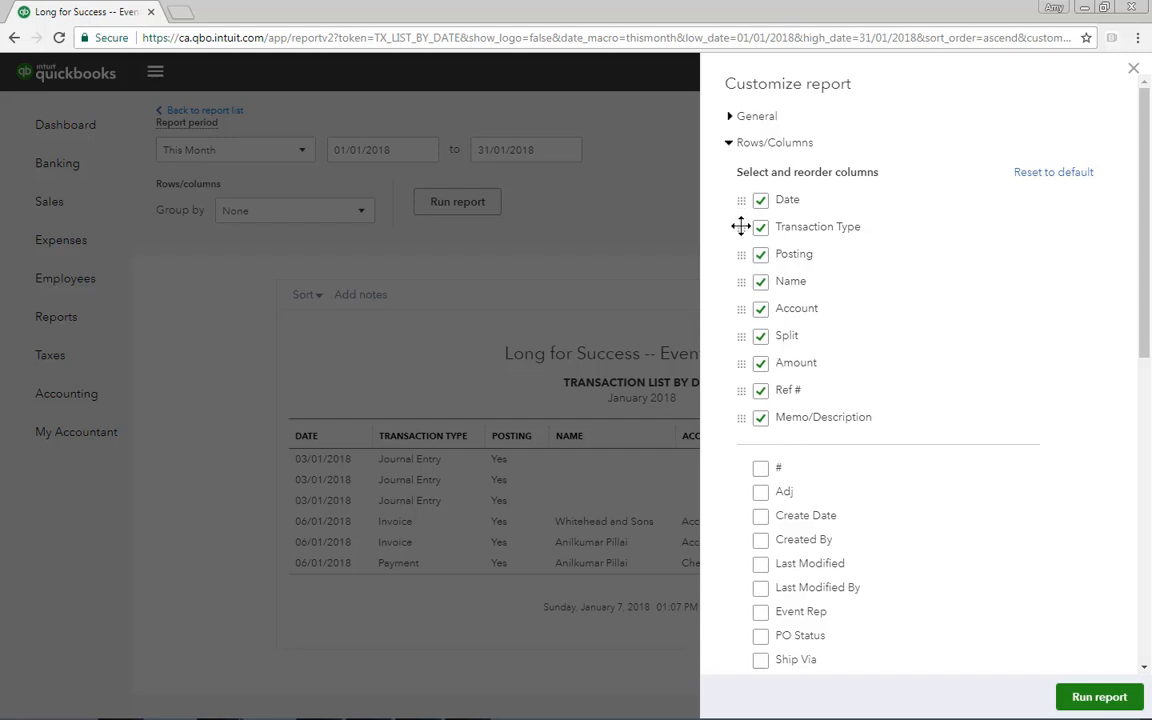
drag(741, 227, 742, 200)
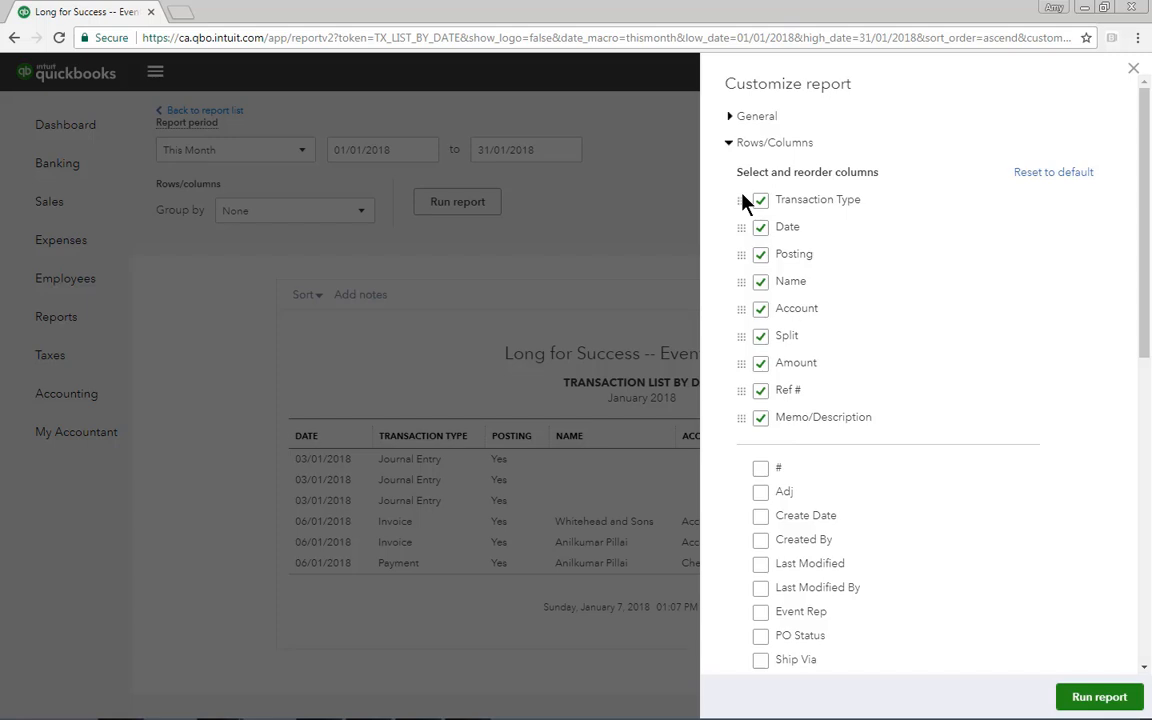
click(730, 145)
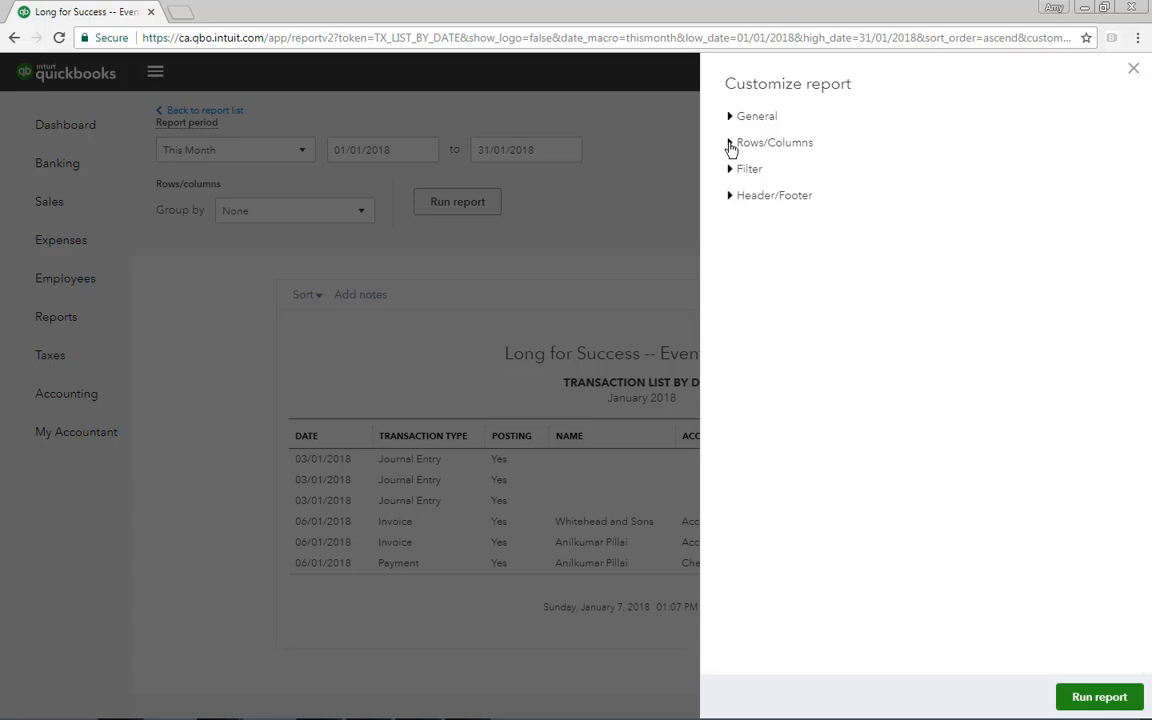
Filter the report by transaction type to Sales Receipt and Invoice, and run the customized report
click(731, 171)
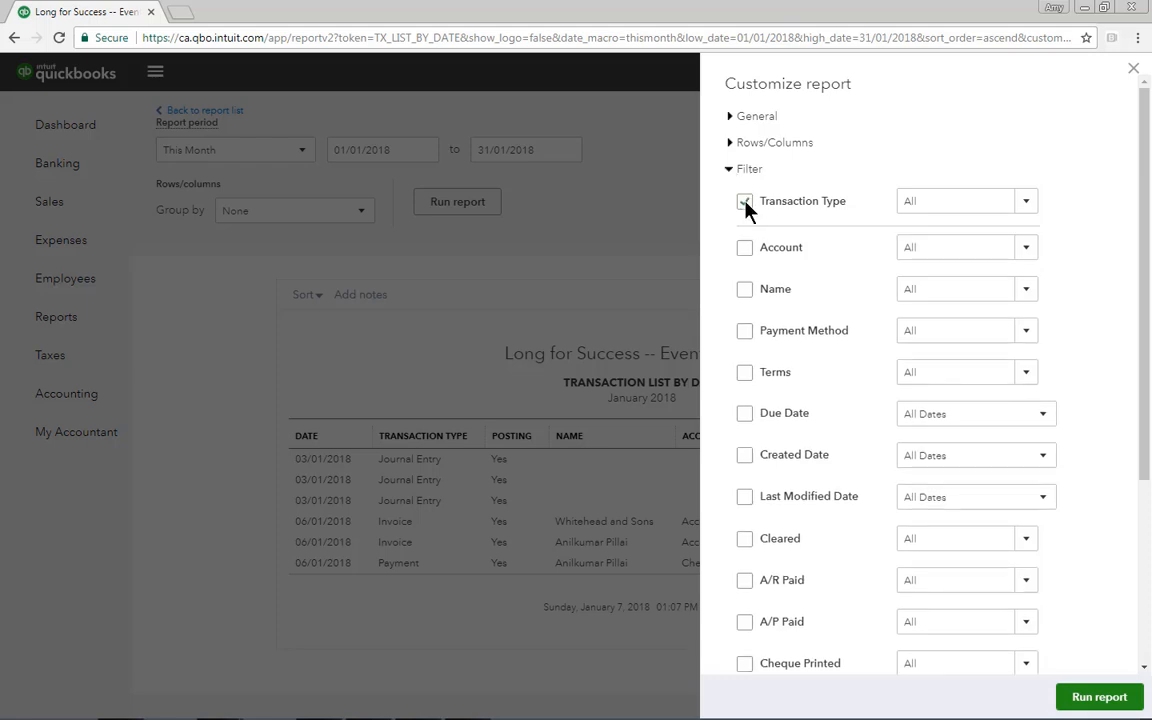
click(746, 205)
click(1027, 202)
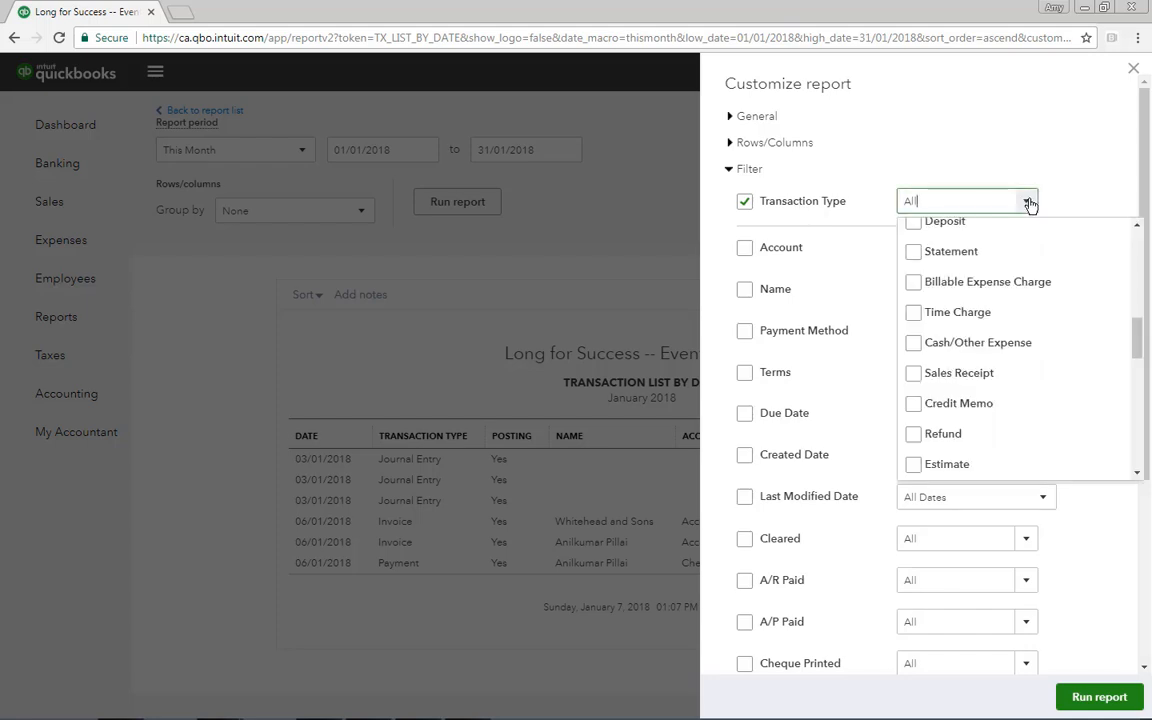
click(914, 375)
drag(1138, 334, 1139, 275)
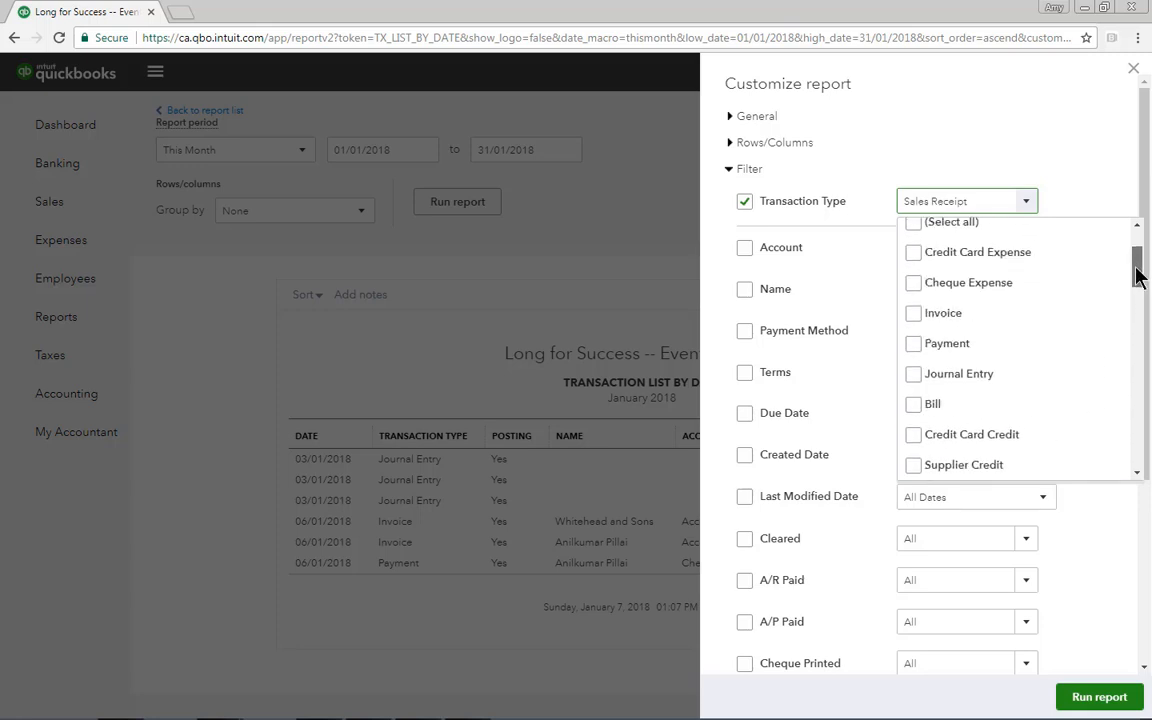
click(916, 315)
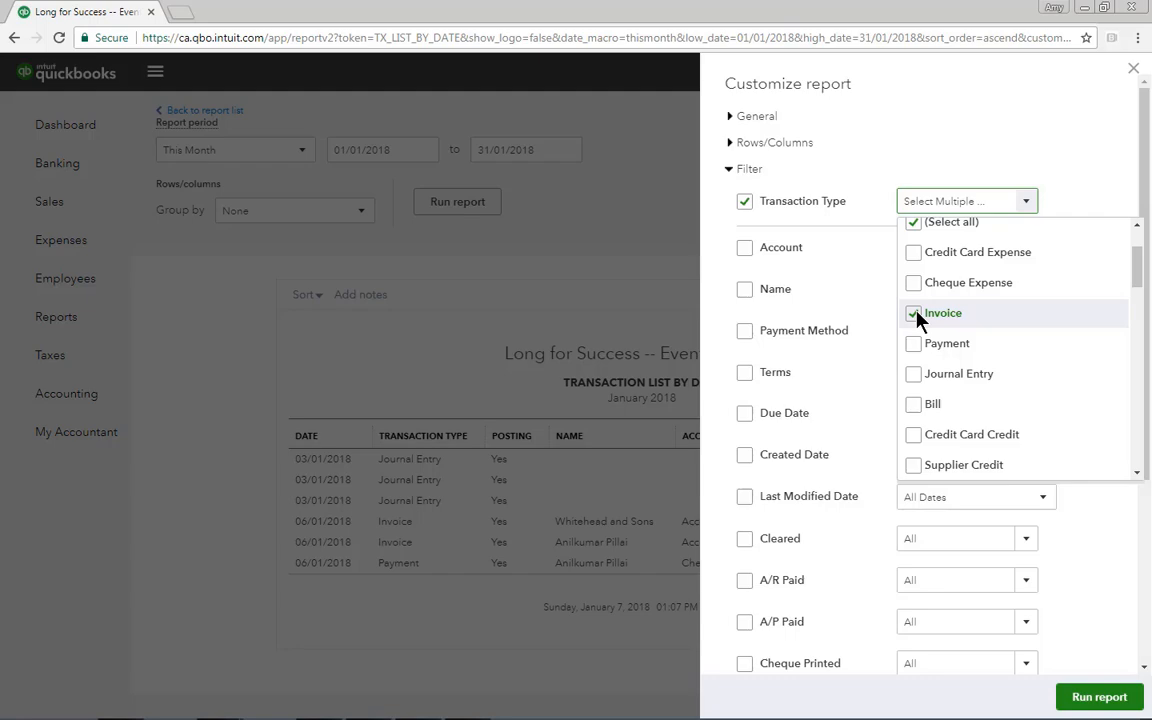
click(1099, 697)
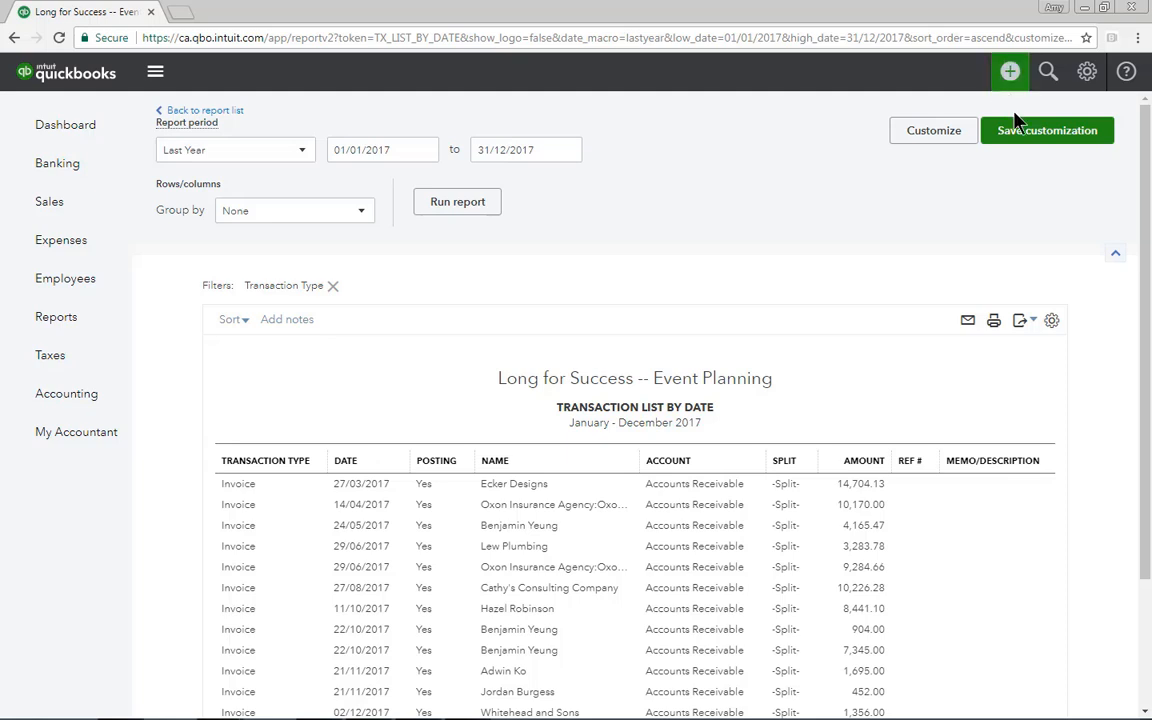
Save the customized report under the name "Transaction List by Date for Last Year"
click(1033, 138)
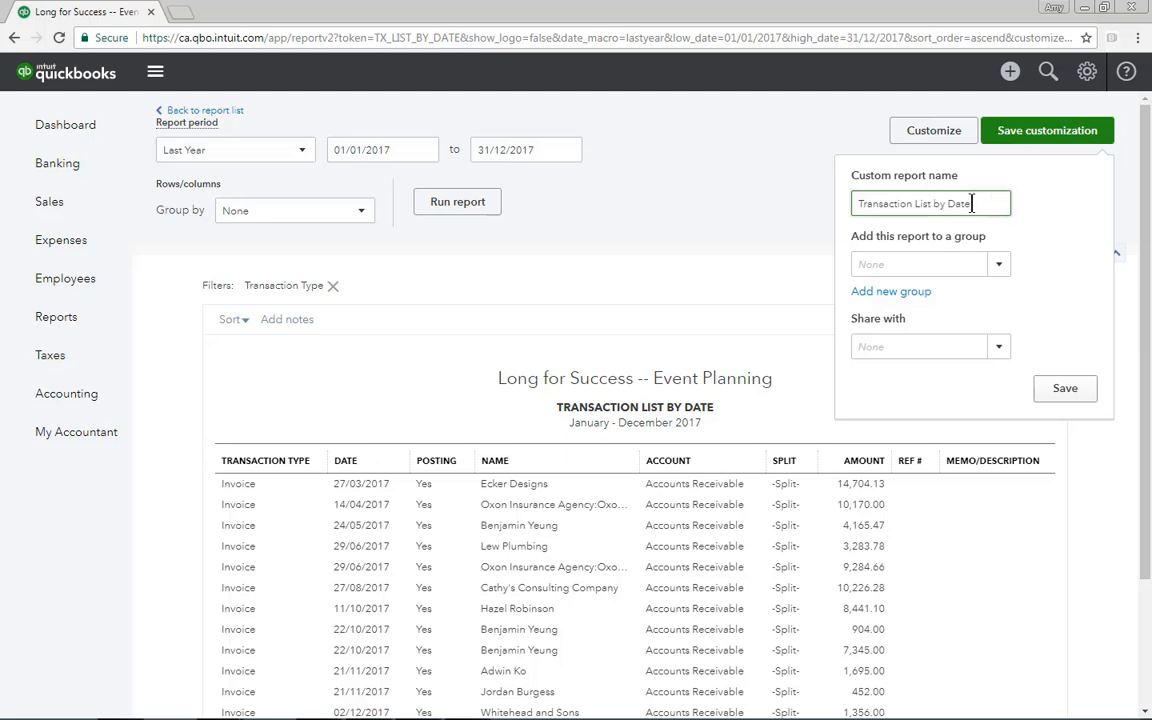
text(for Last Year)
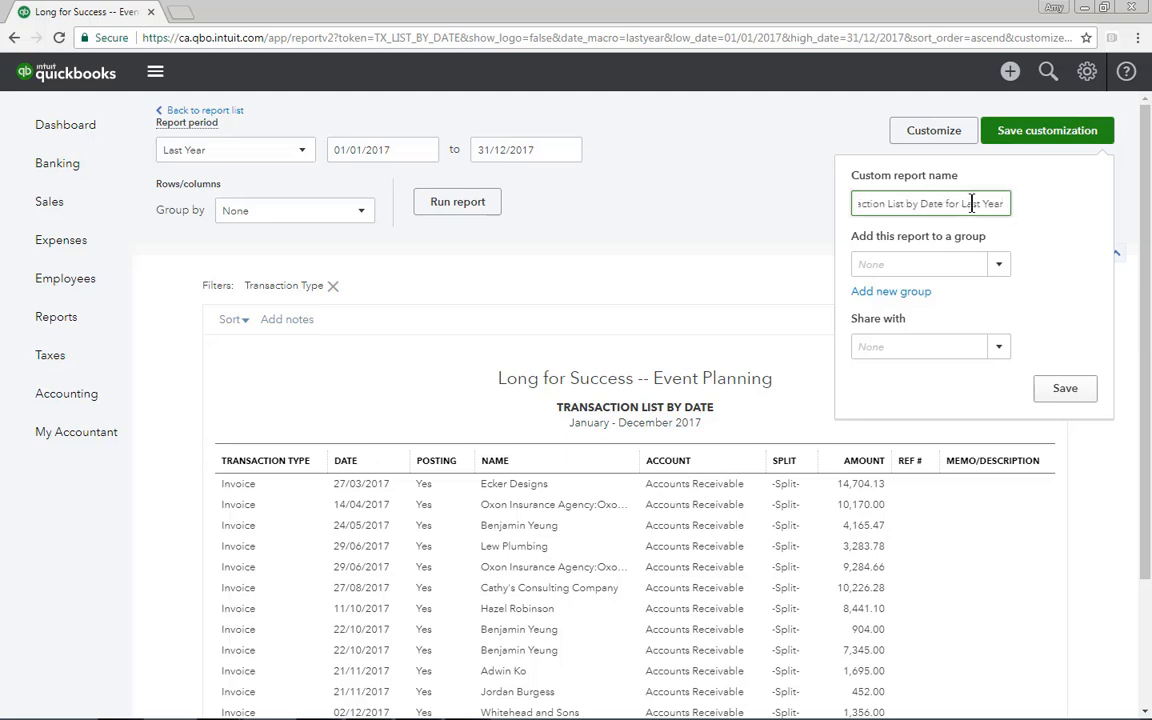
click(1064, 390)
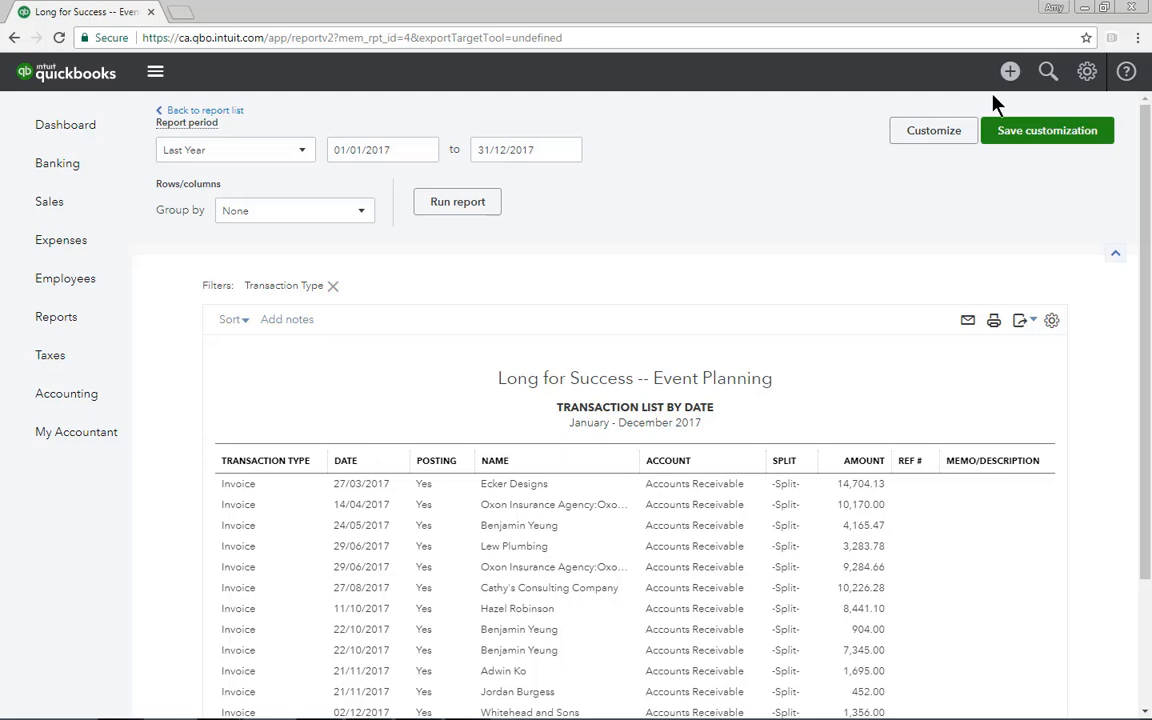
Add a new custom report group named "Sales Reports" from the saved report's customization settings
click(1052, 133)
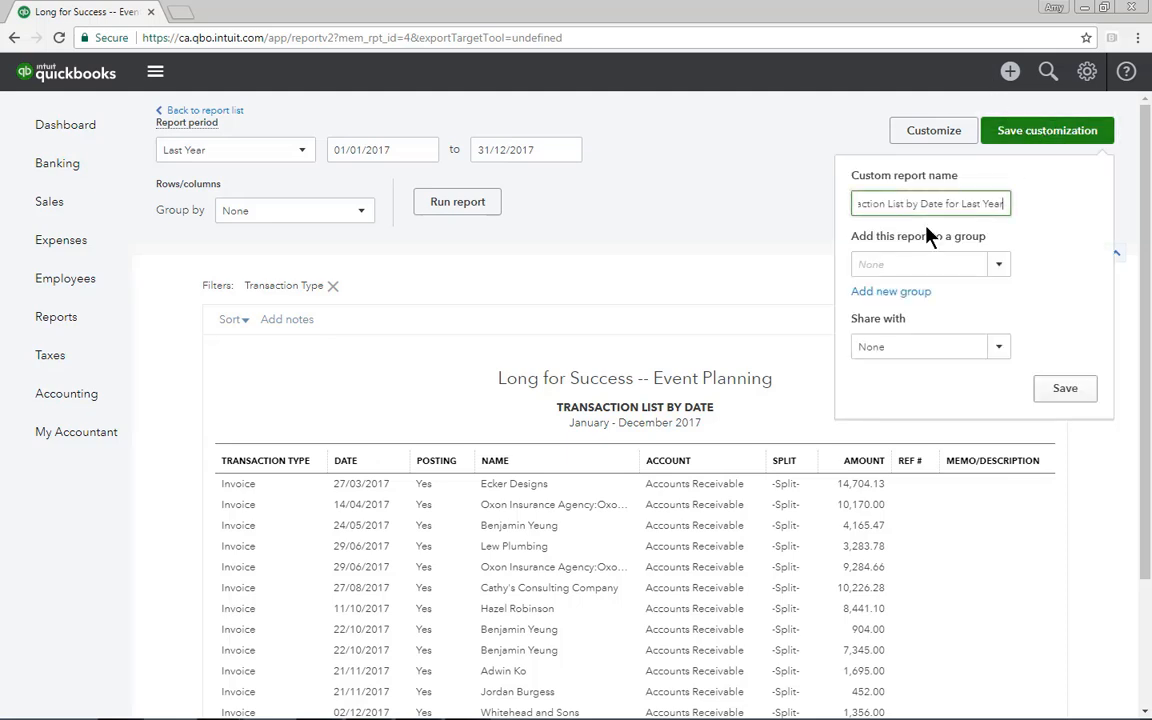
click(874, 291)
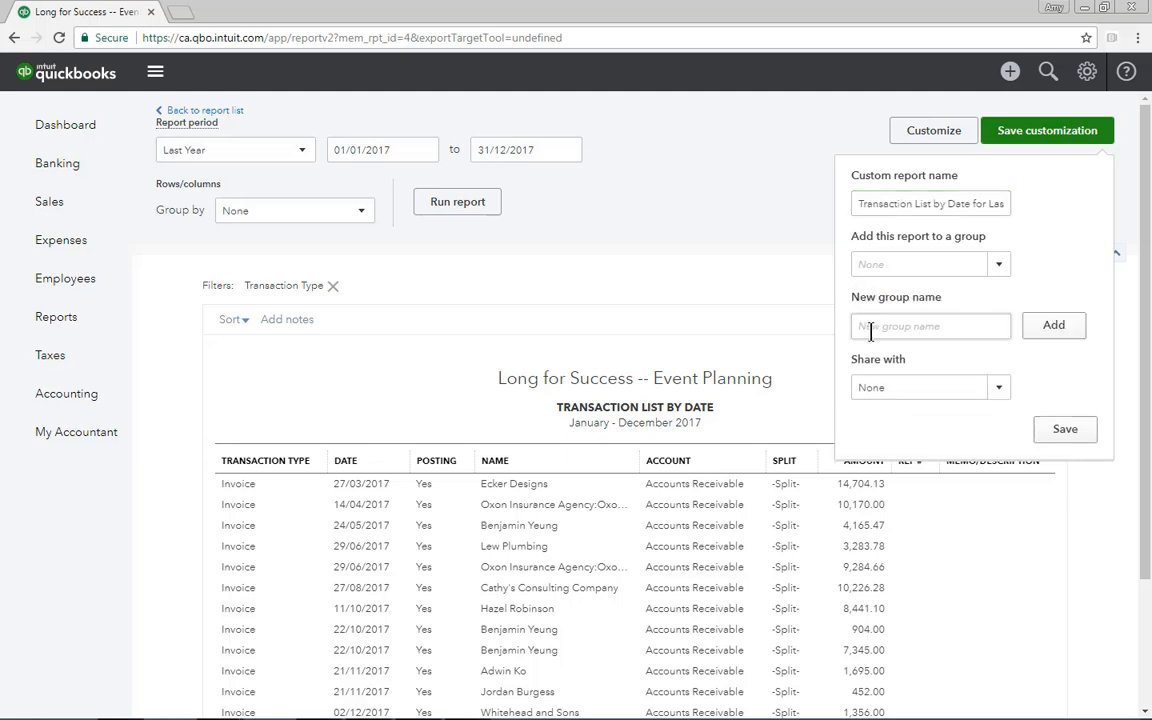
click(869, 330)
text(Sales Reports)
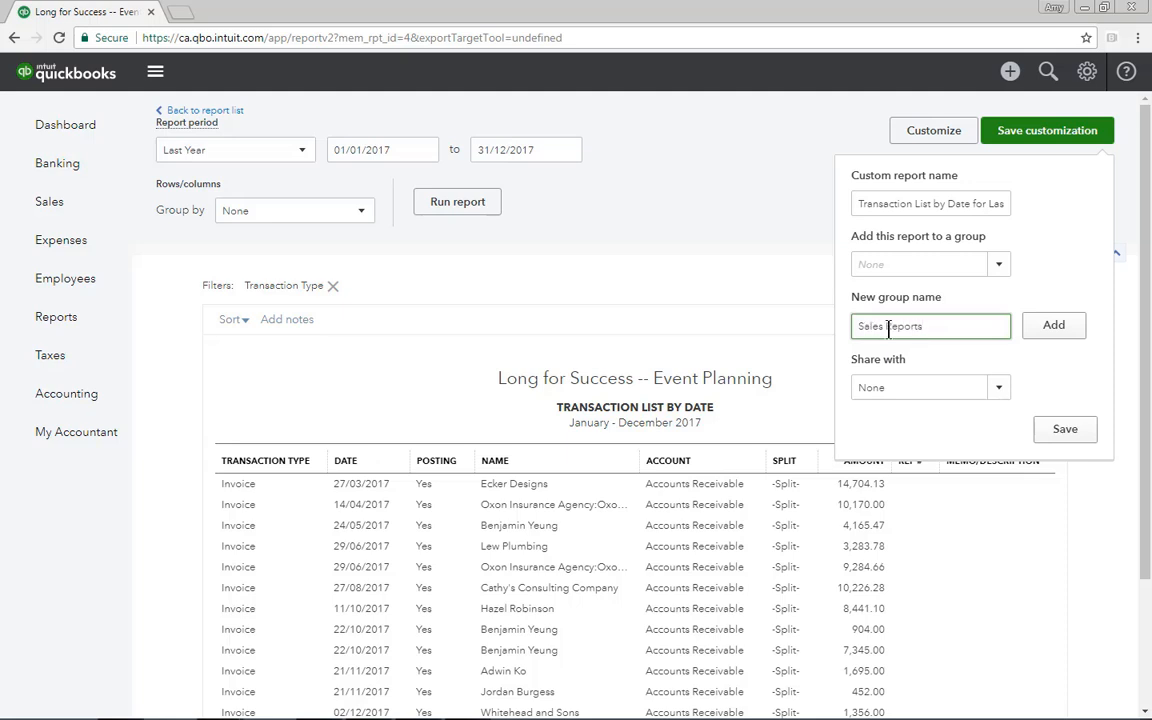
click(1052, 326)
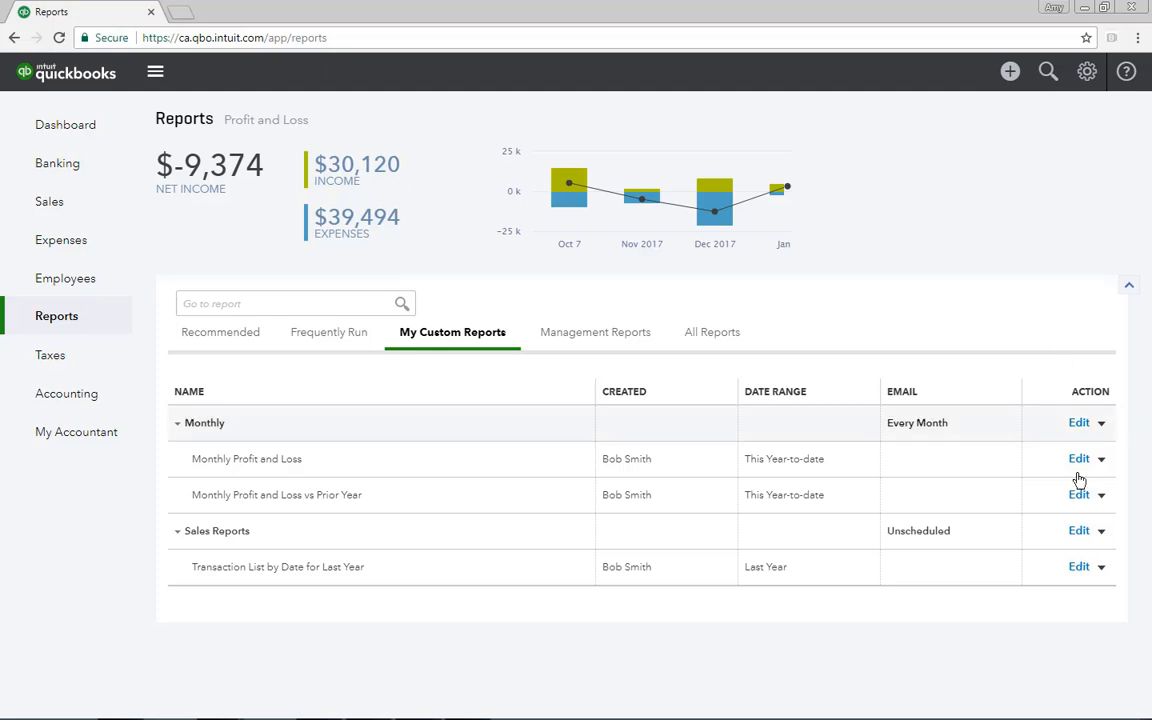
Turn on the email schedule for the Sales Reports custom report group and set it to repeat monthly
click(1079, 532)
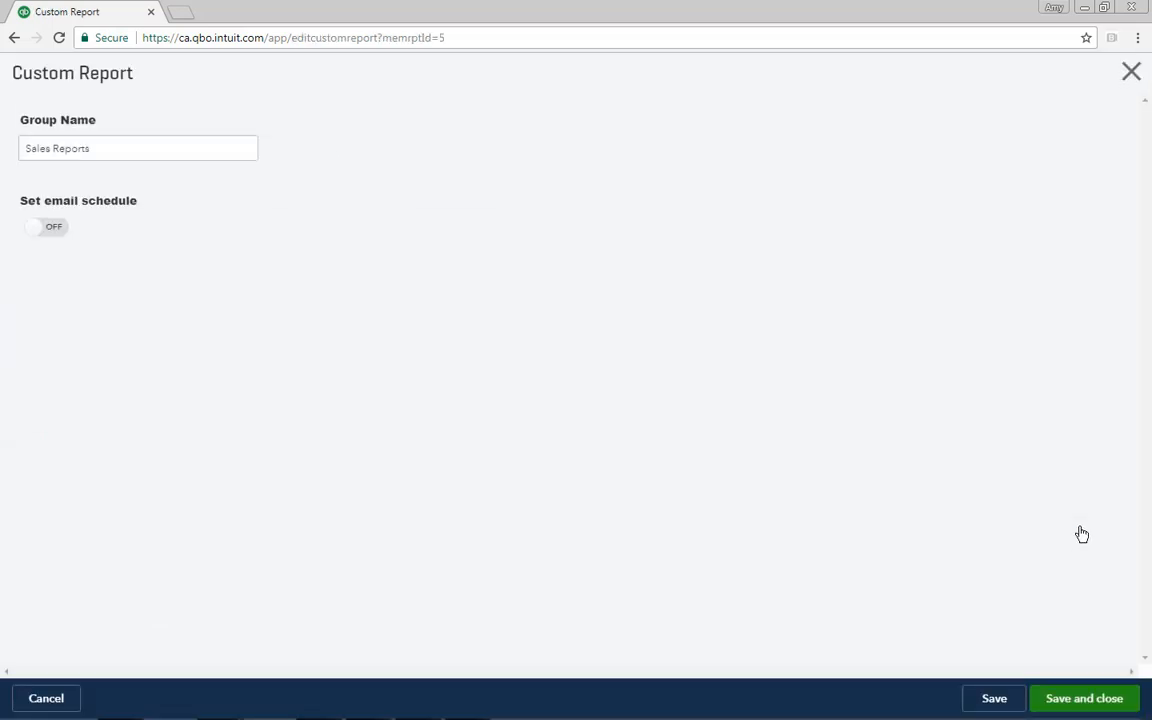
click(50, 227)
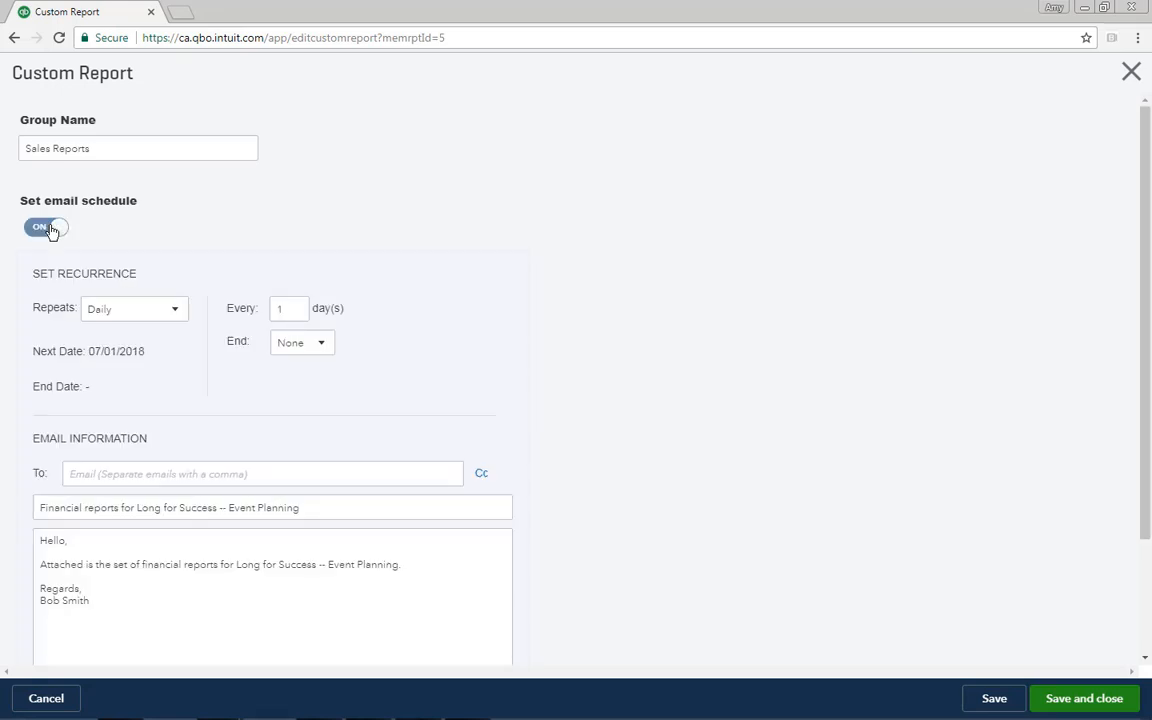
click(175, 310)
click(118, 386)
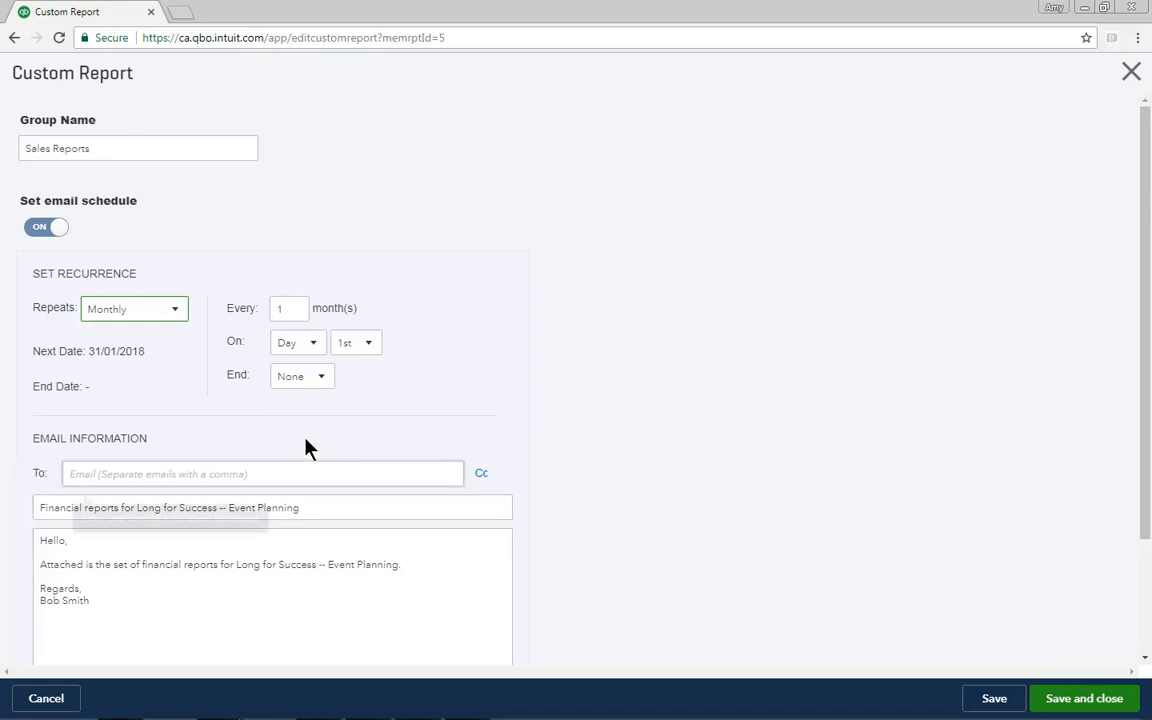
Enter the recipient's email address for the scheduled Sales Reports email, then save and close the group settings
click(70, 473)
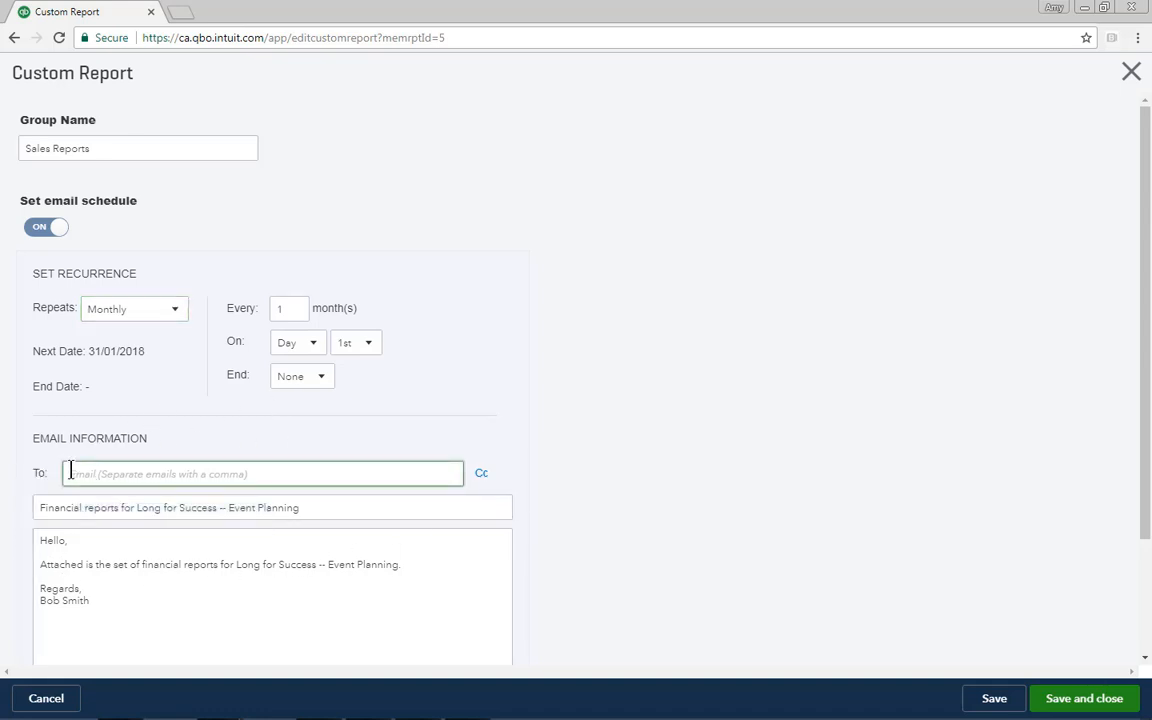
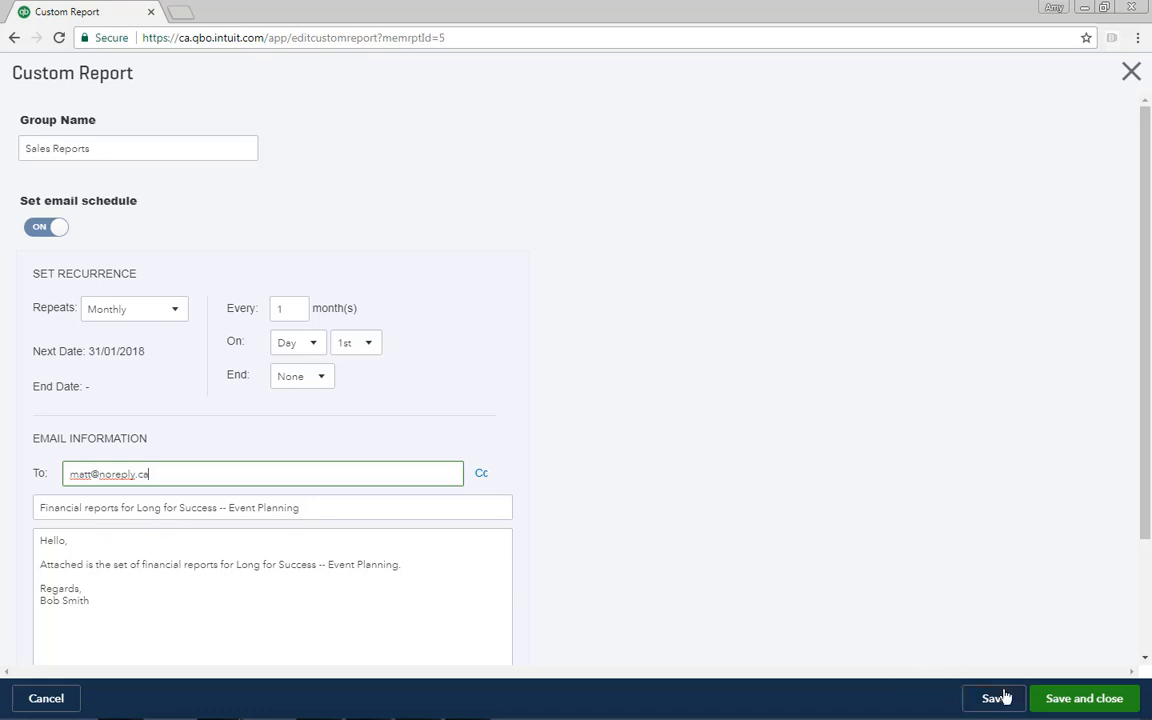
click(1044, 699)
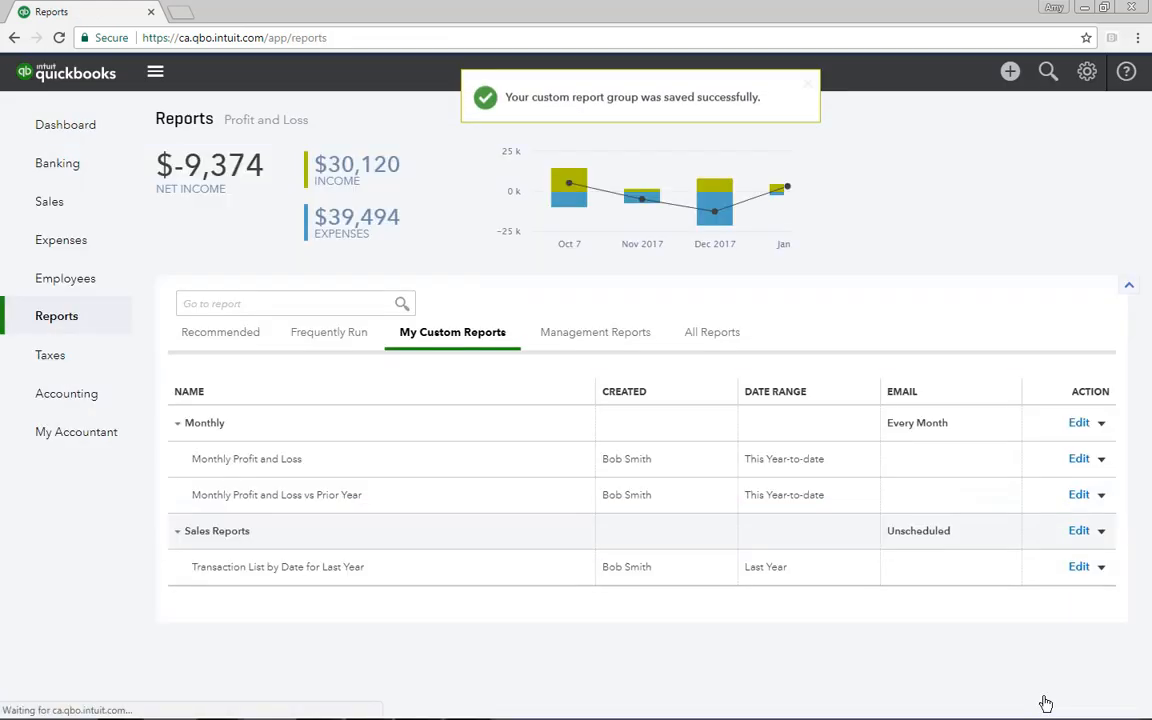